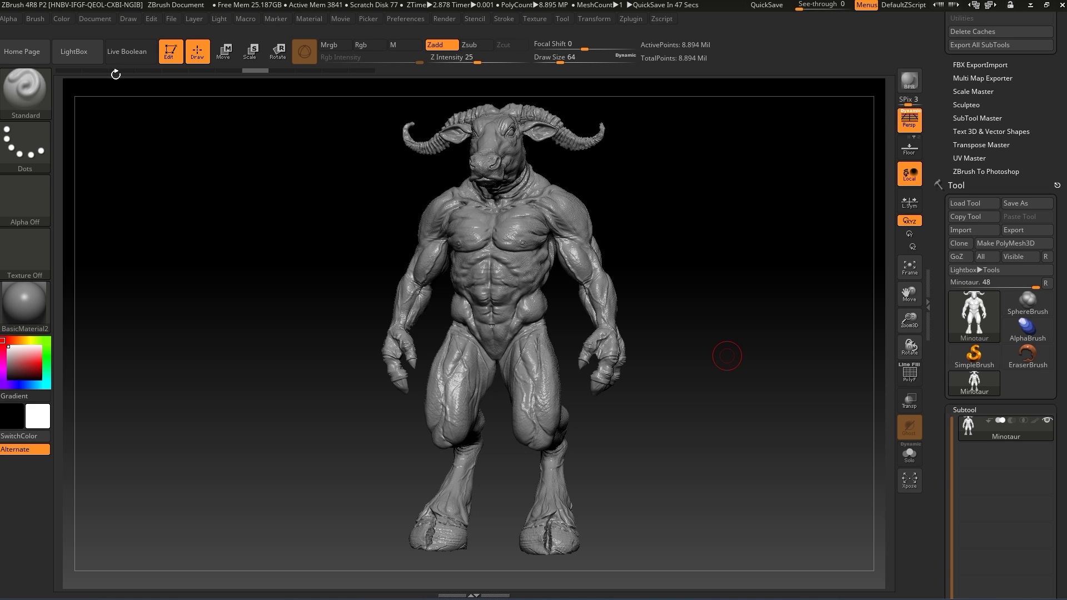
{"action": "mouse_move", "coordinate": [743, 396]}
{"action": "left_mouse_down"}
{"action": "mouse_move", "coordinate": [789, 384]}
{"action": "mouse_move", "coordinate": [750, 367]}
{"action": "mouse_move", "coordinate": [762, 291]}
{"action": "mouse_move", "coordinate": [743, 403]}
{"action": "left_mouse_up"}
{"action": "left_click_drag", "start_coordinate": [672, 438], "coordinate": [618, 376], "text": "alt"}
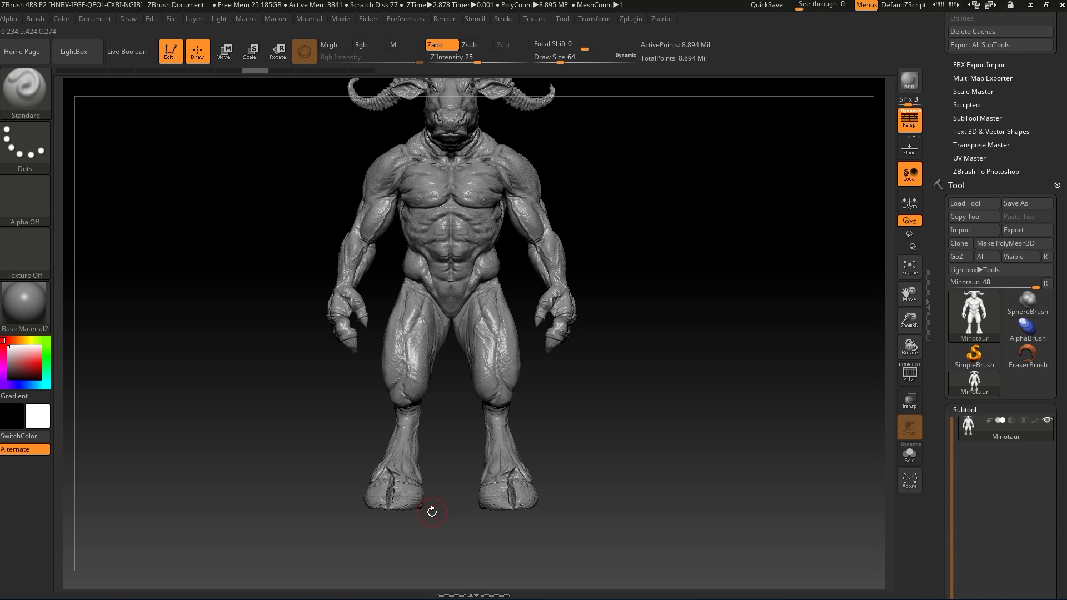
{"action": "key", "text": "ctrl+shift"}
{"action": "key", "text": "ctrl+shift"}
{"action": "mouse_move", "coordinate": [534, 540]}
{"action": "left_mouse_down", "text": "ctrl+shift"}
{"action": "mouse_move", "coordinate": [553, 522]}
{"action": "mouse_move", "coordinate": [561, 484]}
{"action": "mouse_move", "coordinate": [501, 453]}
{"action": "left_mouse_up", "text": "ctrl+shift"}
{"action": "left_click", "coordinate": [191, 227], "text": "ctrl+shift"}
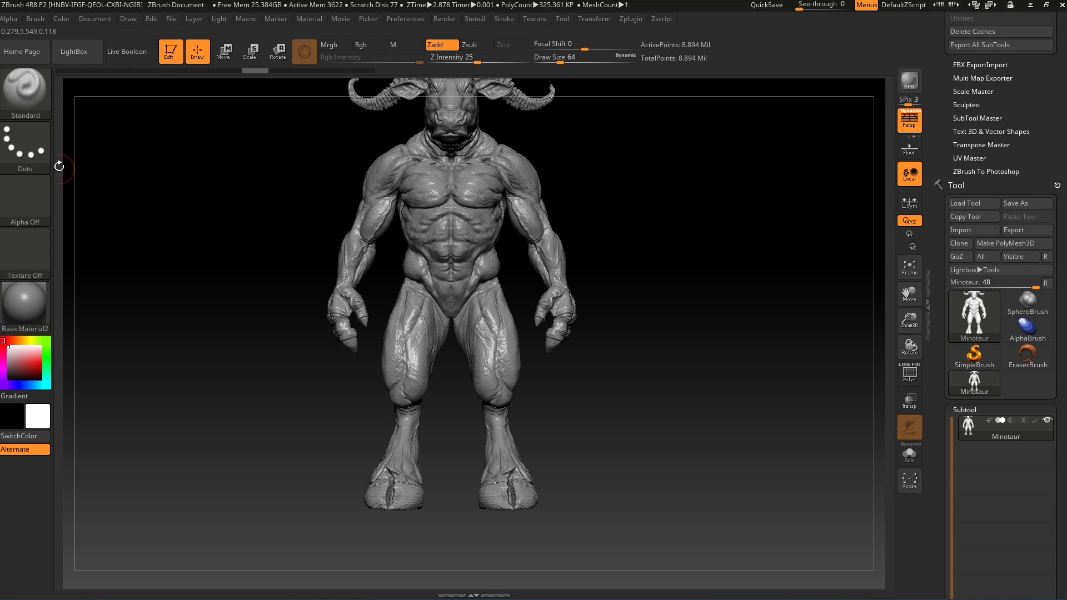
Isolate the minotaur's lower body from the waist down with a rectangular SelectRect selection
{"action": "left_click", "coordinate": [25, 145], "text": "ctrl+shift"}
{"action": "left_click", "coordinate": [125, 156]}
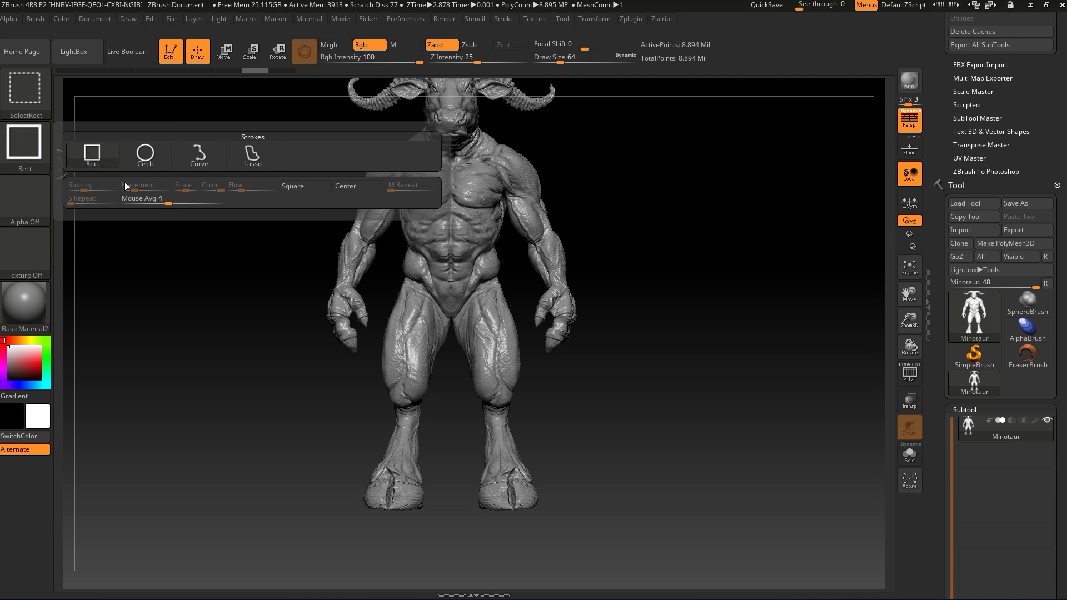
{"action": "key", "text": "ctrl"}
{"action": "mouse_move", "coordinate": [339, 536]}
{"action": "left_mouse_down", "text": "ctrl+shift"}
{"action": "mouse_move", "coordinate": [534, 557]}
{"action": "mouse_move", "coordinate": [559, 432]}
{"action": "mouse_move", "coordinate": [542, 262]}
{"action": "left_mouse_up", "text": "ctrl+shift"}
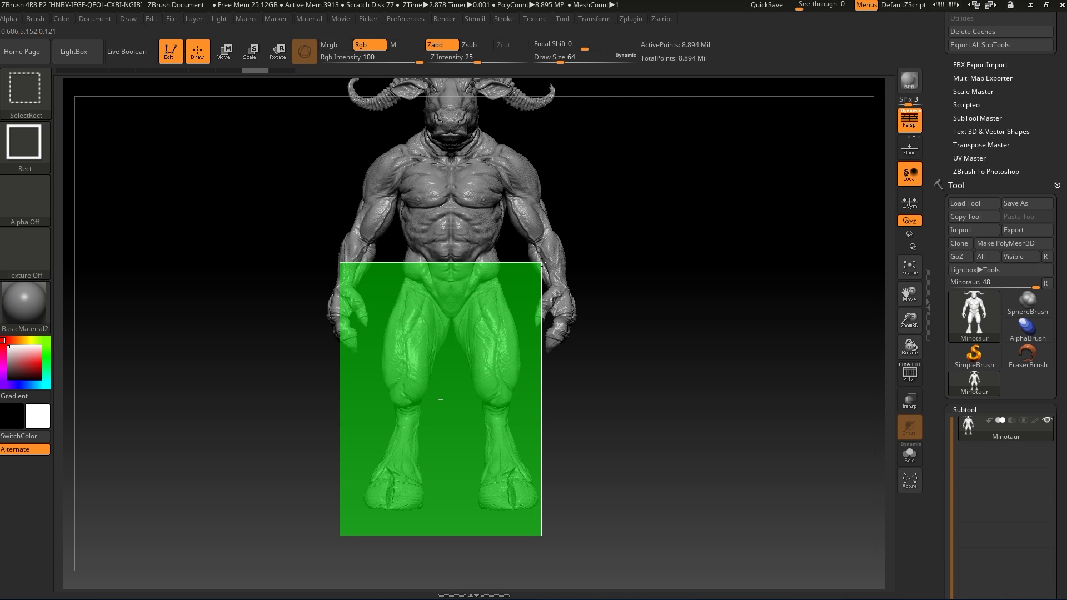
{"action": "left_click_drag", "start_coordinate": [553, 482], "coordinate": [553, 482], "text": "ctrl+shift"}
Hide the remaining hand and forearm pieces on both sides with lasso selections, leaving only the hips and legs
{"action": "right_click_drag", "start_coordinate": [675, 345], "coordinate": [677, 366], "text": "ctrl"}
{"action": "left_click", "coordinate": [26, 147], "text": "ctrl+shift"}
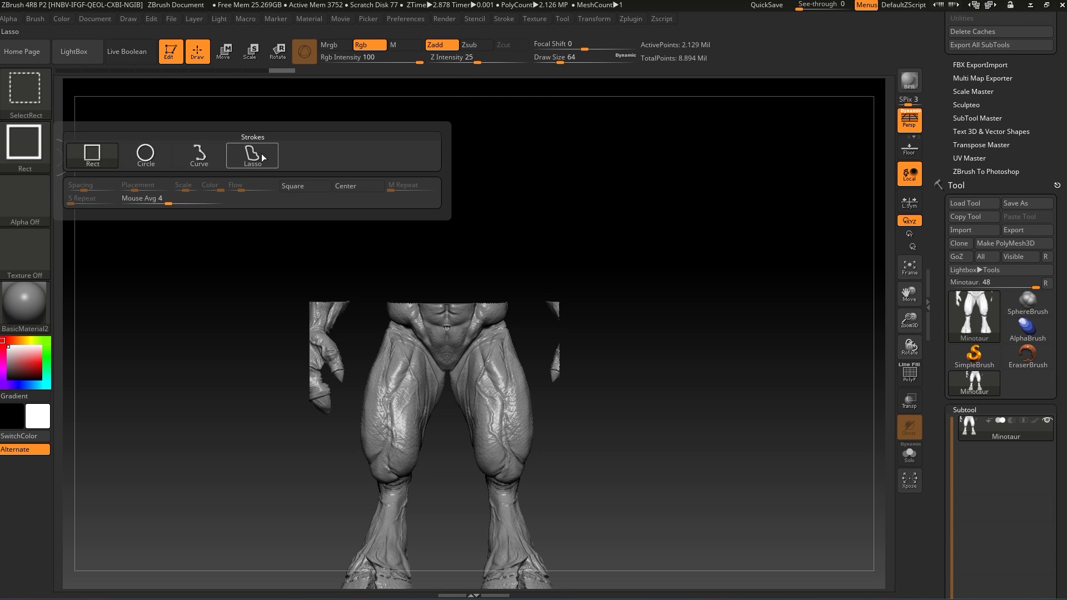
{"action": "key", "text": "ctrl+shift"}
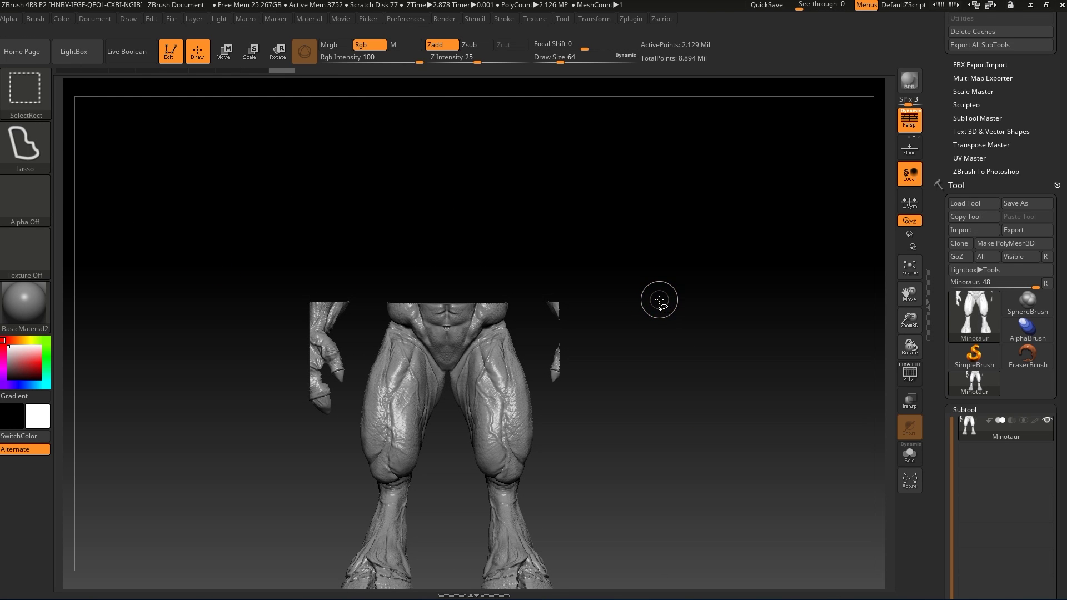
{"action": "mouse_move", "coordinate": [655, 297]}
{"action": "left_mouse_down", "text": "ctrl+alt+shift"}
{"action": "mouse_move", "coordinate": [639, 269]}
{"action": "mouse_move", "coordinate": [527, 277]}
{"action": "mouse_move", "coordinate": [533, 337]}
{"action": "mouse_move", "coordinate": [562, 400]}
{"action": "mouse_move", "coordinate": [639, 420]}
{"action": "left_mouse_up", "text": "ctrl+alt+shift"}
{"action": "mouse_move", "coordinate": [226, 316]}
{"action": "left_mouse_down", "text": "ctrl+alt+shift"}
{"action": "mouse_move", "coordinate": [261, 278]}
{"action": "mouse_move", "coordinate": [368, 297]}
{"action": "mouse_move", "coordinate": [349, 411]}
{"action": "mouse_move", "coordinate": [255, 458]}
{"action": "left_mouse_up", "text": "ctrl+alt+shift"}
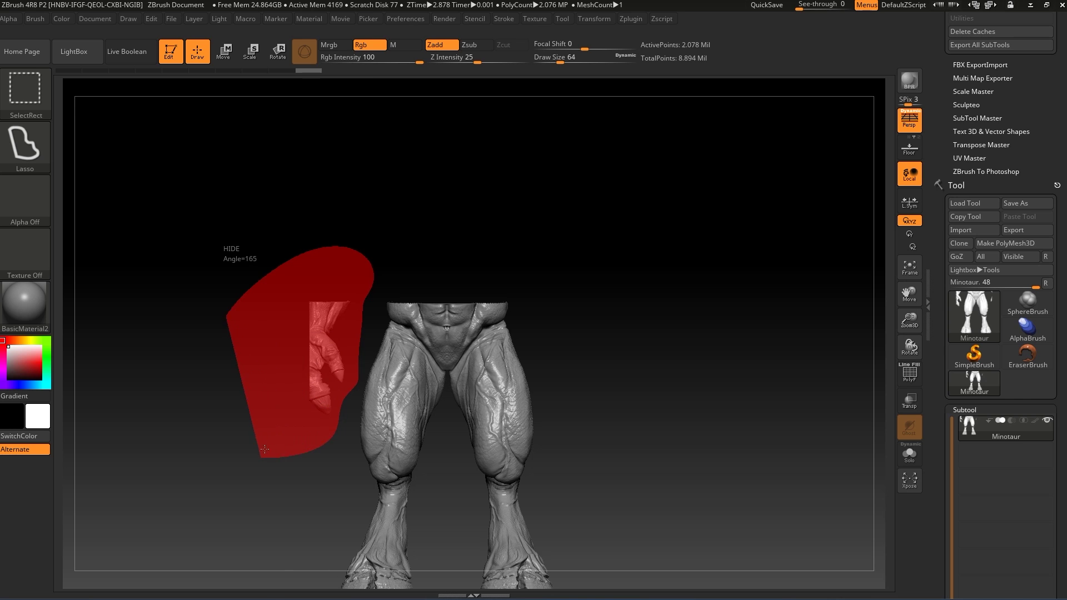
{"action": "mouse_move", "coordinate": [741, 427]}
{"action": "left_mouse_down", "text": "ctrl+alt+shift"}
{"action": "mouse_move", "coordinate": [739, 457]}
{"action": "mouse_move", "coordinate": [752, 338]}
{"action": "mouse_move", "coordinate": [782, 341]}
{"action": "mouse_move", "coordinate": [752, 367]}
{"action": "mouse_move", "coordinate": [722, 357]}
{"action": "mouse_move", "coordinate": [731, 351]}
{"action": "mouse_move", "coordinate": [881, 332]}
{"action": "left_mouse_up", "text": "ctrl+alt+shift"}
Show the PolyFrame and assign the legs to one polygroup and, after inverting the visibility, the upper body to another
{"action": "left_click", "coordinate": [910, 373]}
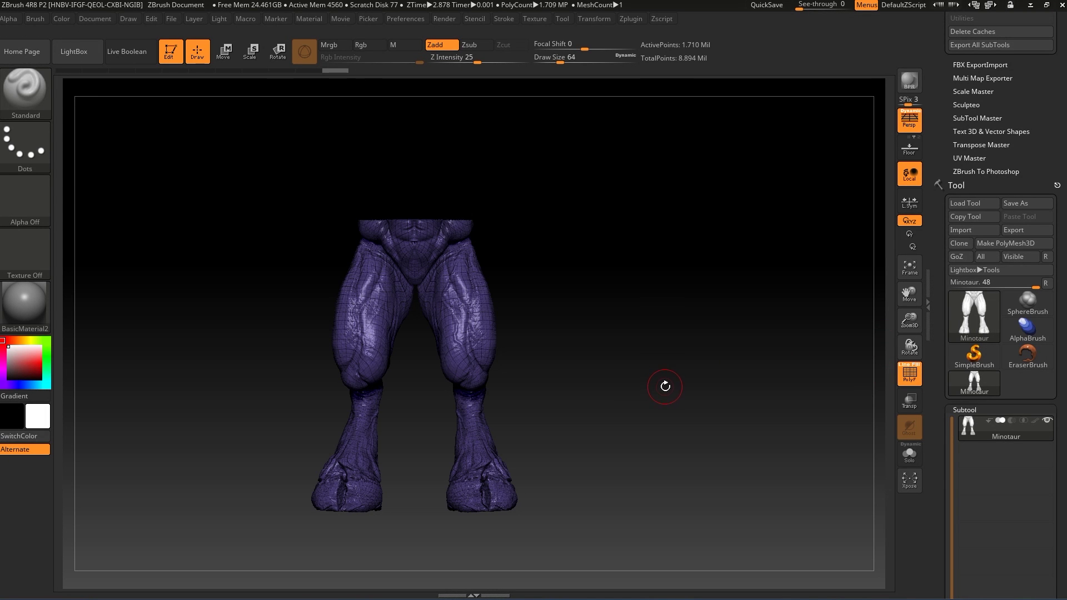
{"action": "key", "text": "ctrl"}
{"action": "key", "text": "ctrl+w"}
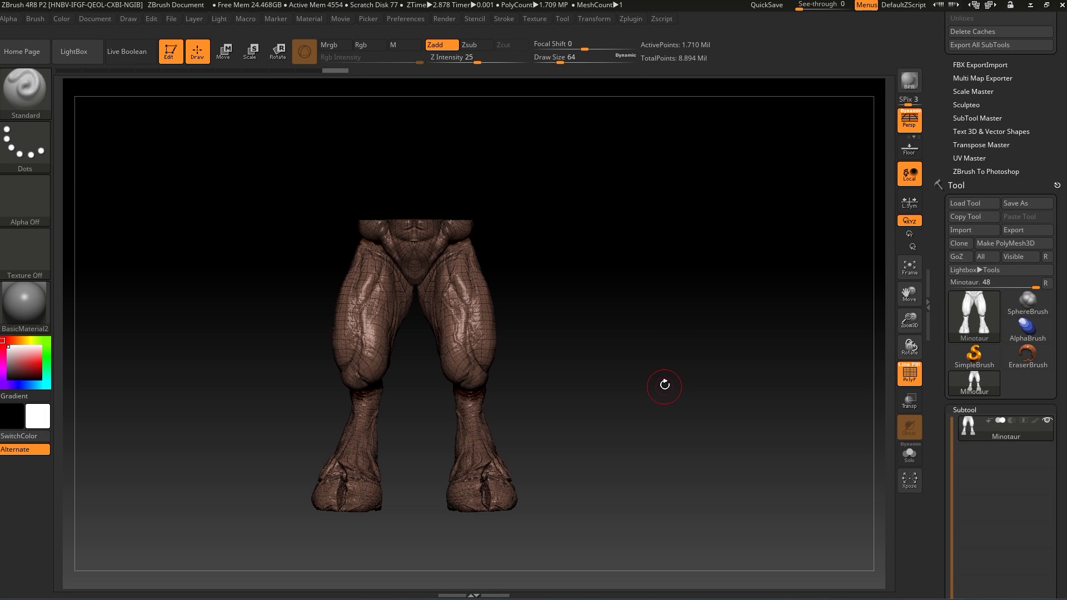
{"action": "key", "text": "ctrl+shift"}
{"action": "mouse_move", "coordinate": [682, 289]}
{"action": "left_mouse_down", "text": "ctrl+shift"}
{"action": "mouse_move", "coordinate": [697, 392]}
{"action": "mouse_move", "coordinate": [703, 378]}
{"action": "left_mouse_up", "text": "ctrl+shift"}
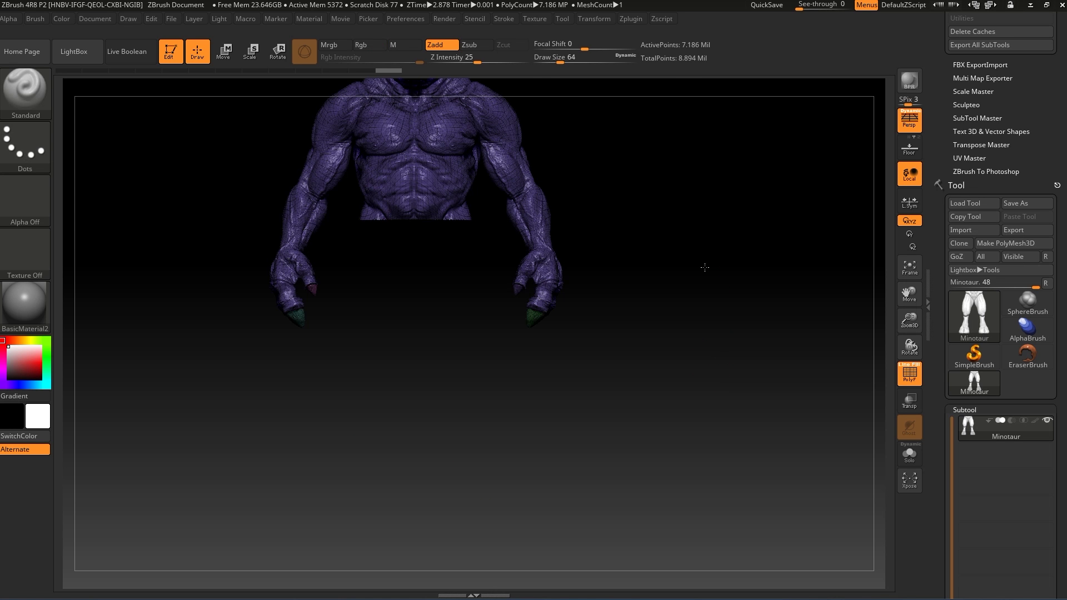
{"action": "key", "text": "f"}
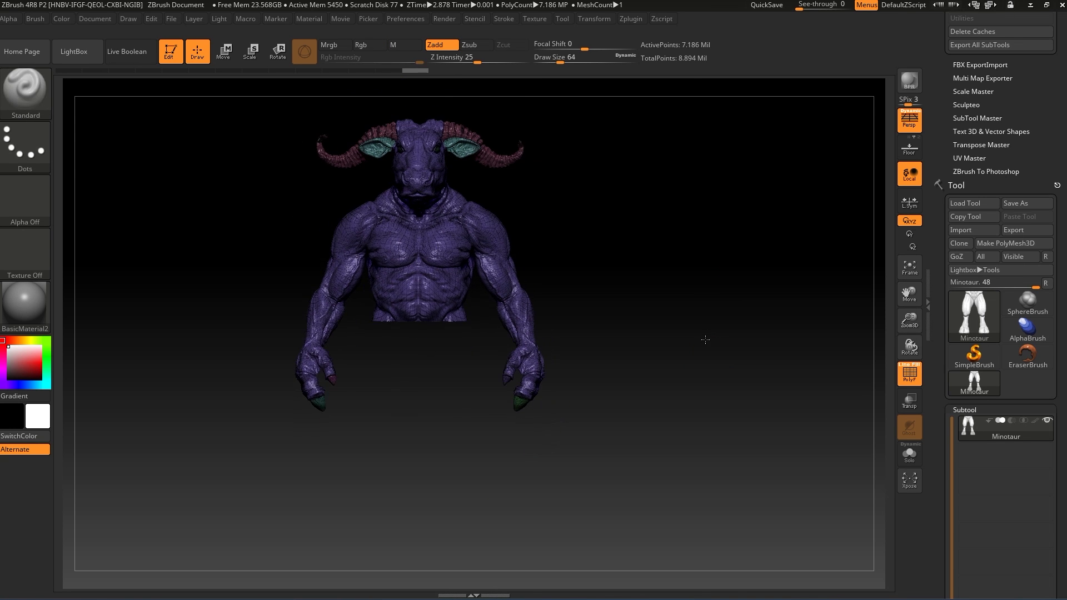
{"action": "mouse_move", "coordinate": [675, 250]}
{"action": "left_mouse_down"}
{"action": "mouse_move", "coordinate": [683, 311]}
{"action": "mouse_move", "coordinate": [686, 291]}
{"action": "left_mouse_up"}
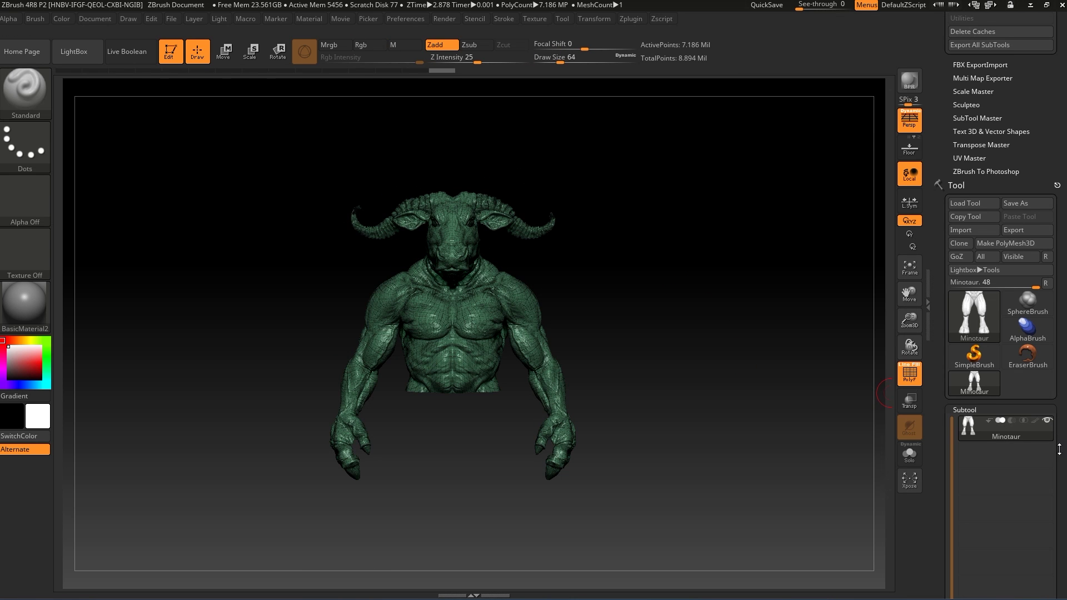
Split the minotaur at the waist into separate upper-body and leg subtools
{"action": "left_click_drag", "start_coordinate": [1056, 444], "coordinate": [1051, 317]}
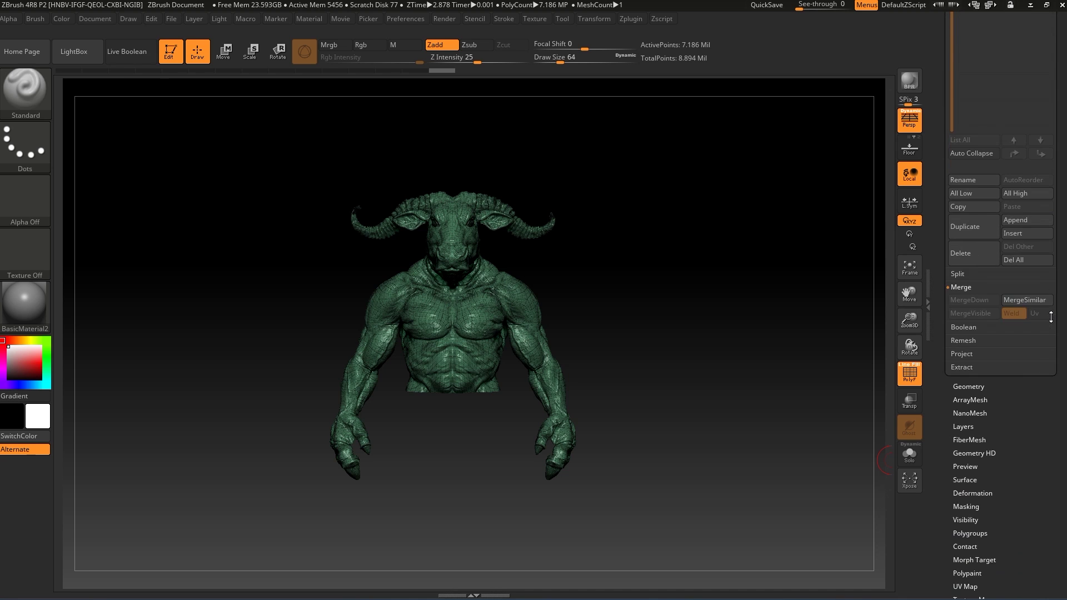
{"action": "left_click", "coordinate": [959, 275]}
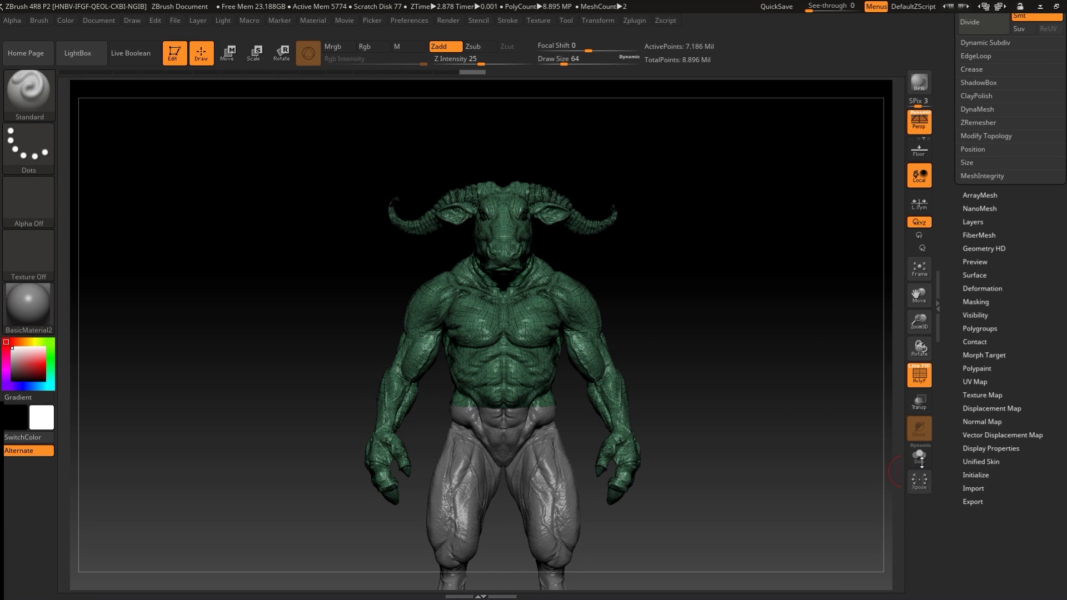
Isolate the upper body in Solo mode and cap its open waist with Close Holes
{"action": "left_click", "coordinate": [920, 457]}
{"action": "left_click_drag", "start_coordinate": [791, 461], "coordinate": [803, 381]}
{"action": "left_click_drag", "start_coordinate": [1008, 267], "coordinate": [1022, 342]}
{"action": "left_click", "coordinate": [1000, 352]}
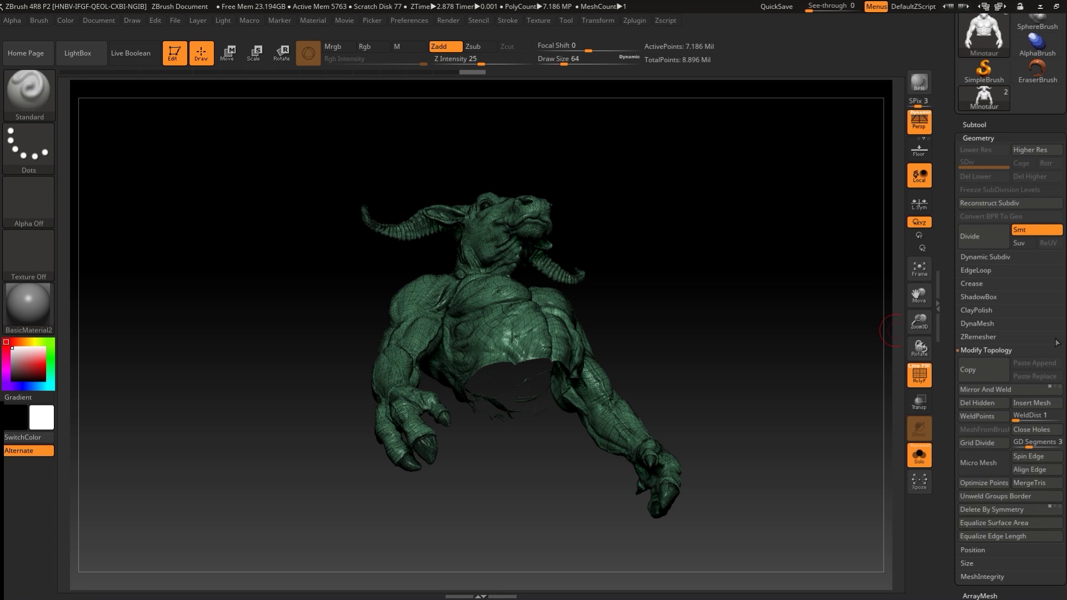
{"action": "left_click", "coordinate": [1061, 337]}
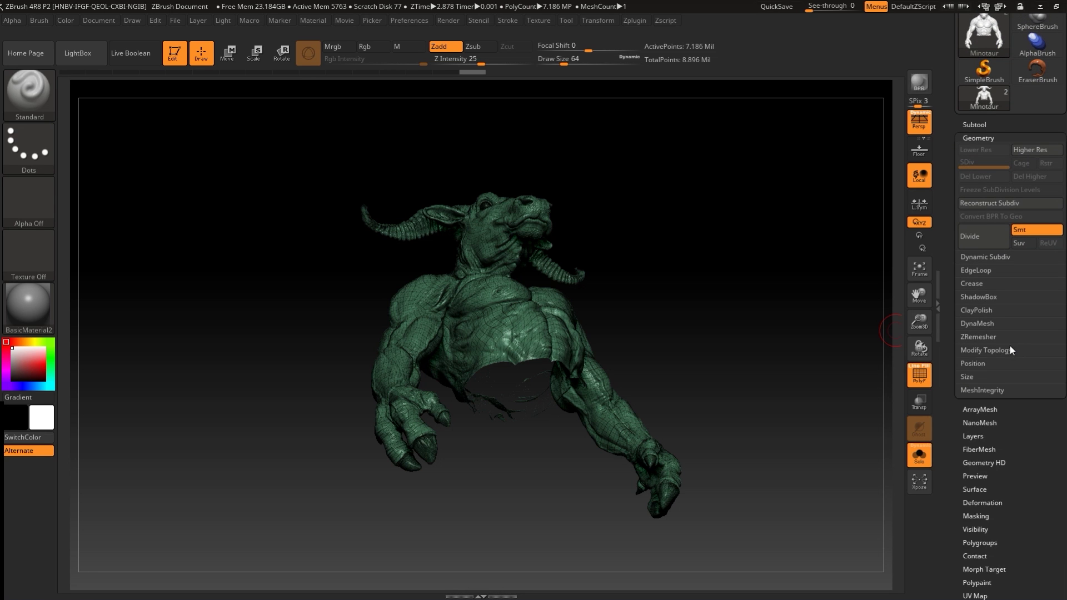
{"action": "left_click", "coordinate": [1001, 354]}
{"action": "left_click", "coordinate": [1036, 433]}
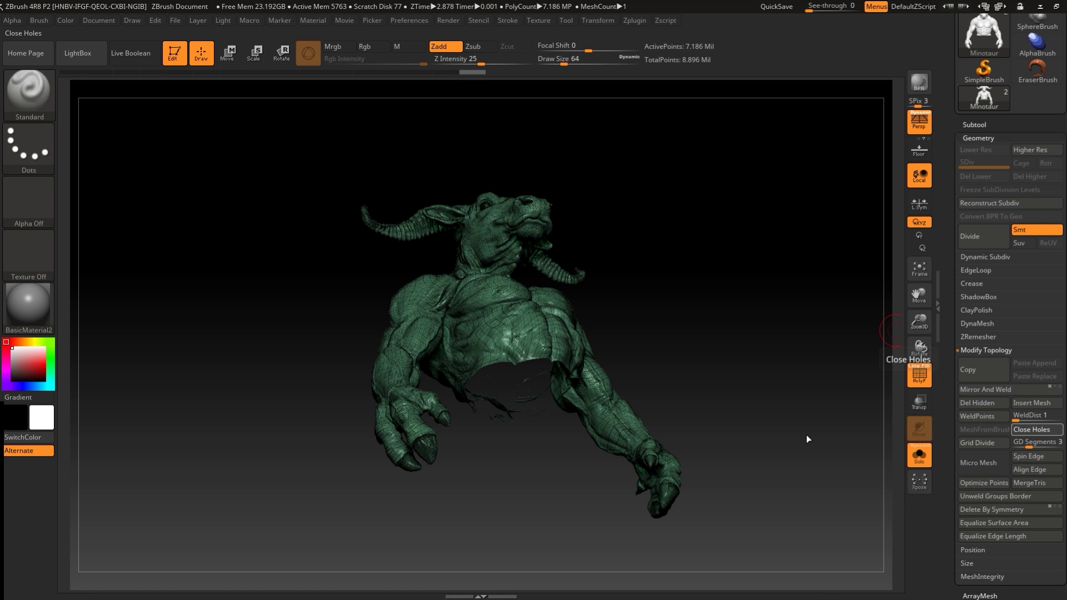
{"action": "left_click_drag", "start_coordinate": [809, 428], "coordinate": [913, 466]}
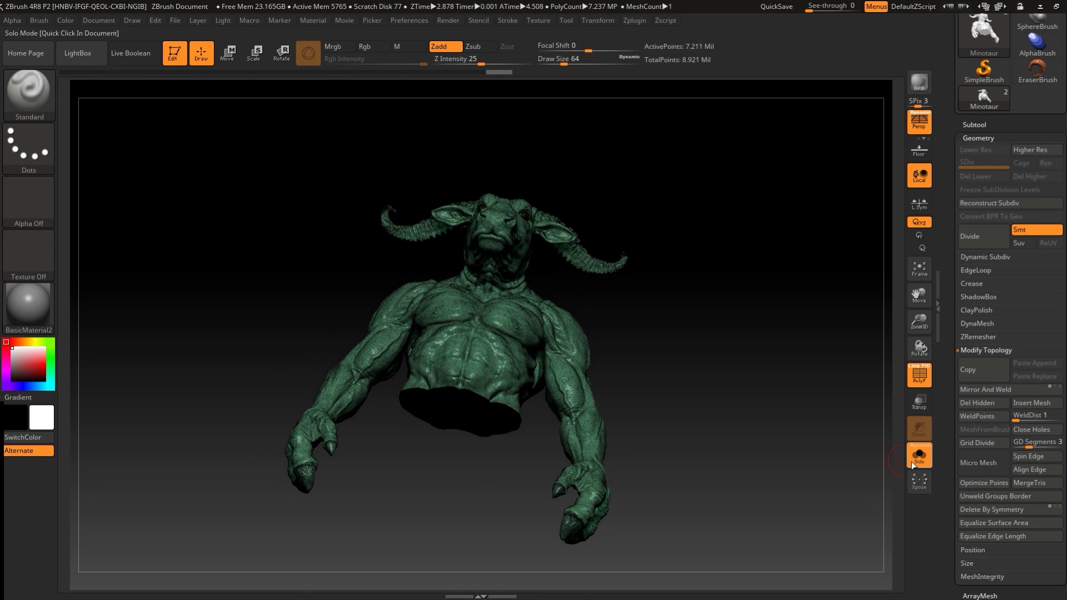
Switch to the leg subtool, isolate it in Solo mode and cap its open waist with Close Holes
{"action": "left_click", "coordinate": [920, 463]}
{"action": "mouse_move", "coordinate": [751, 424]}
{"action": "left_mouse_down"}
{"action": "mouse_move", "coordinate": [733, 434]}
{"action": "mouse_move", "coordinate": [745, 405]}
{"action": "left_mouse_up"}
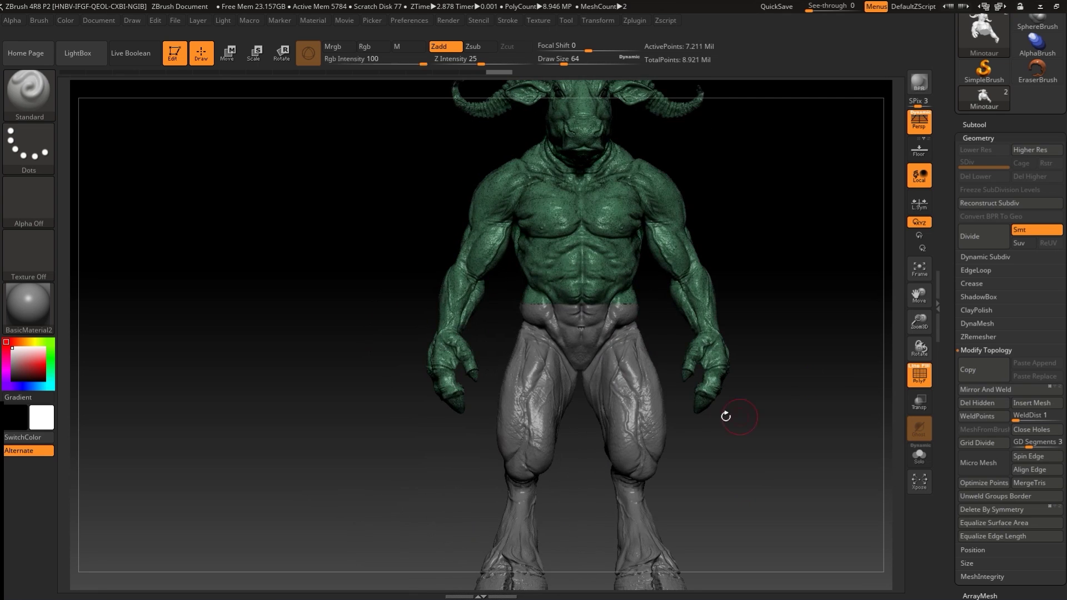
{"action": "left_click", "coordinate": [642, 414], "text": "alt"}
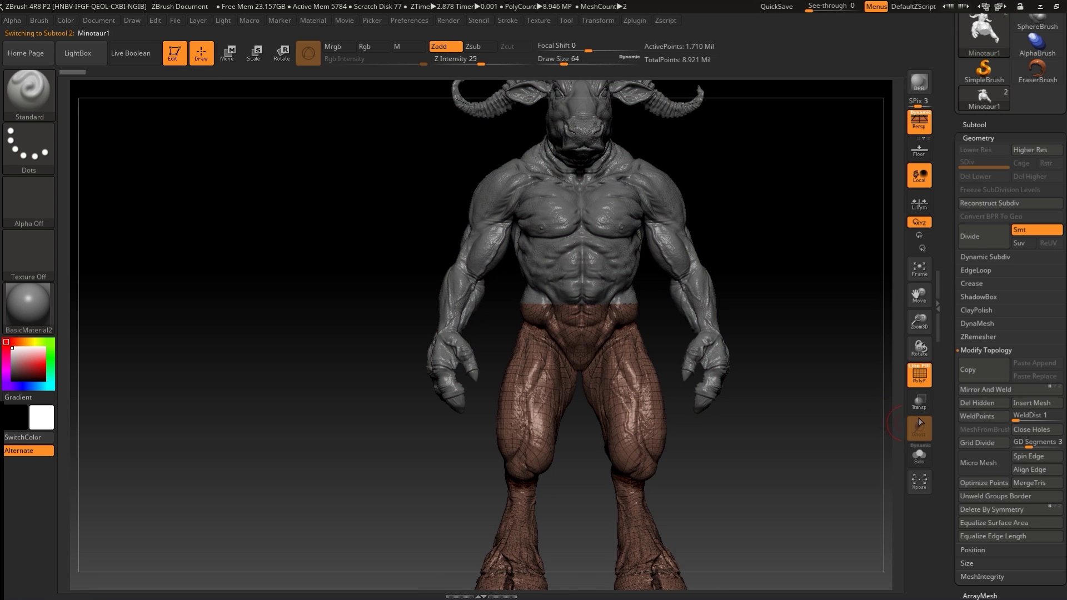
{"action": "left_click", "coordinate": [921, 459]}
{"action": "left_click_drag", "start_coordinate": [832, 371], "coordinate": [834, 423]}
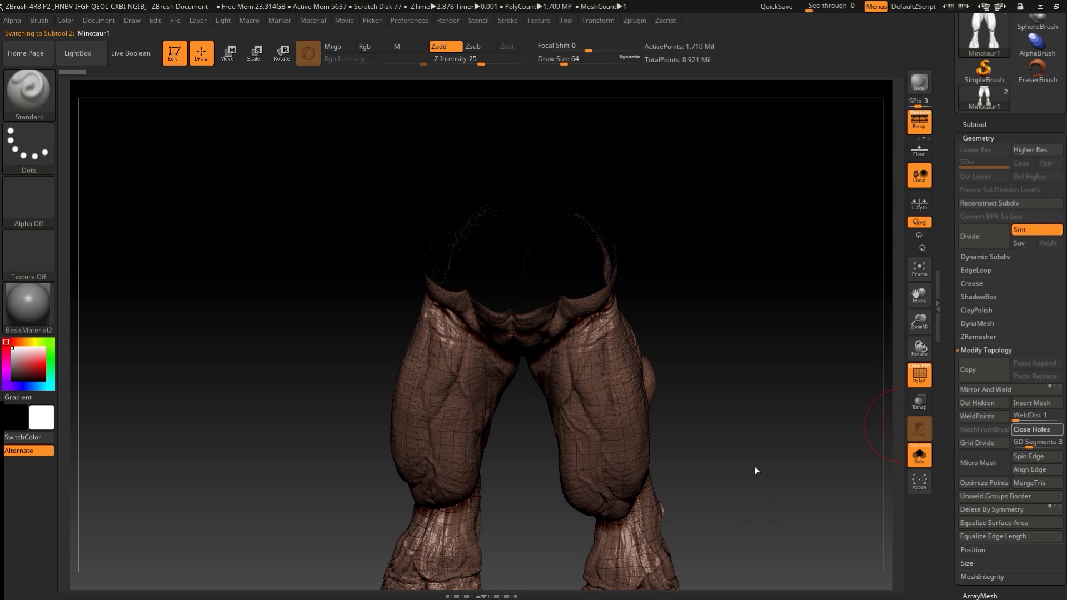
{"action": "left_click_drag", "start_coordinate": [756, 465], "coordinate": [778, 443]}
Assign the whole capped leg mesh to a single polygroup and turn the PolyFrame display off
{"action": "key", "text": "shift+f"}
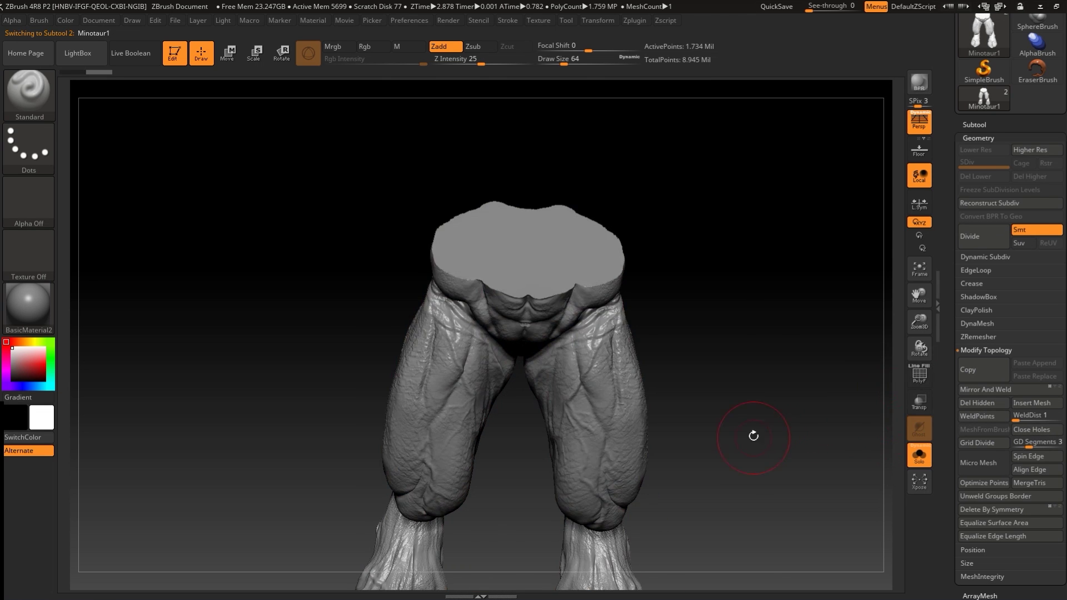
{"action": "key", "text": "shift+f"}
{"action": "key", "text": "ctrl"}
{"action": "key", "text": "ctrl+w"}
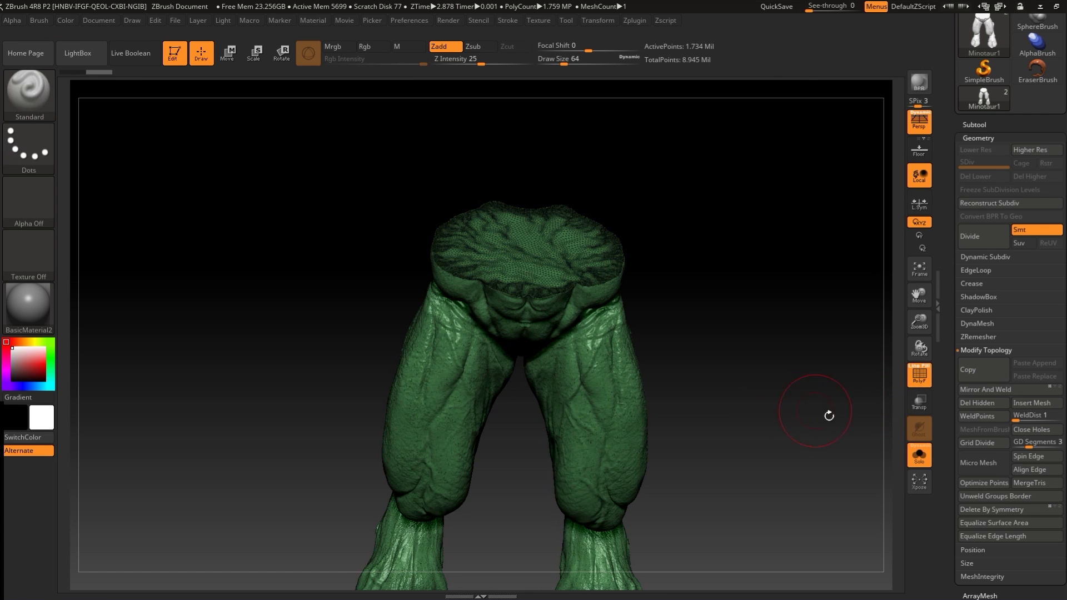
{"action": "left_click", "coordinate": [908, 381]}
{"action": "left_click_drag", "start_coordinate": [788, 357], "coordinate": [839, 432]}
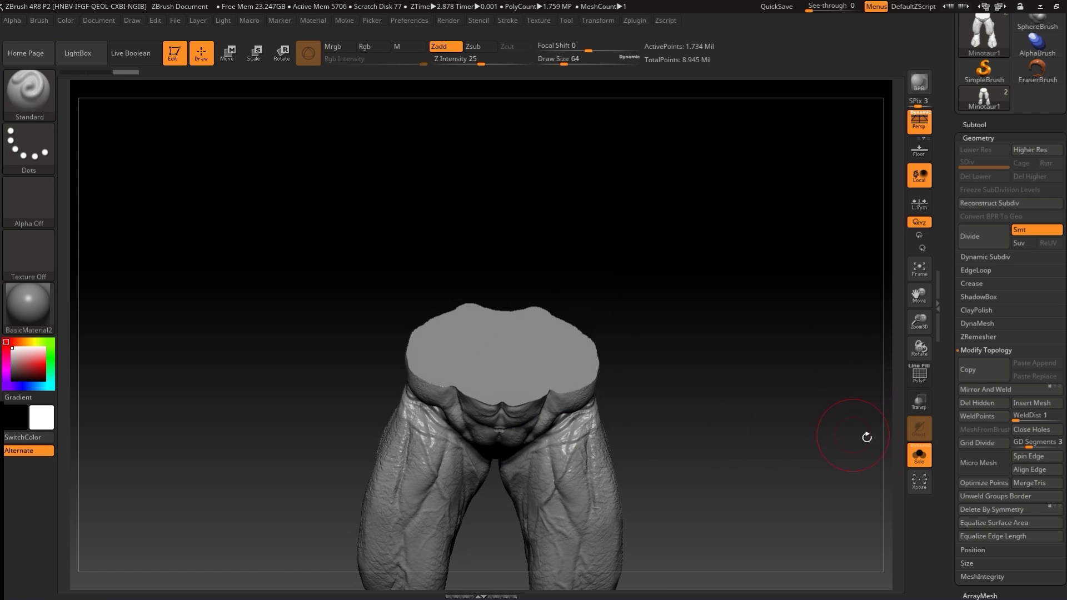
Leave Solo mode to show both body parts and make the upper body the active subtool
{"action": "left_click", "coordinate": [919, 454]}
{"action": "left_click_drag", "start_coordinate": [772, 423], "coordinate": [578, 304]}
{"action": "left_click_drag", "start_coordinate": [796, 334], "coordinate": [819, 319]}
{"action": "right_click_drag", "start_coordinate": [822, 332], "coordinate": [782, 354], "text": "ctrl"}
{"action": "left_click_drag", "start_coordinate": [782, 354], "coordinate": [874, 384]}
{"action": "left_click_drag", "start_coordinate": [775, 389], "coordinate": [796, 361]}
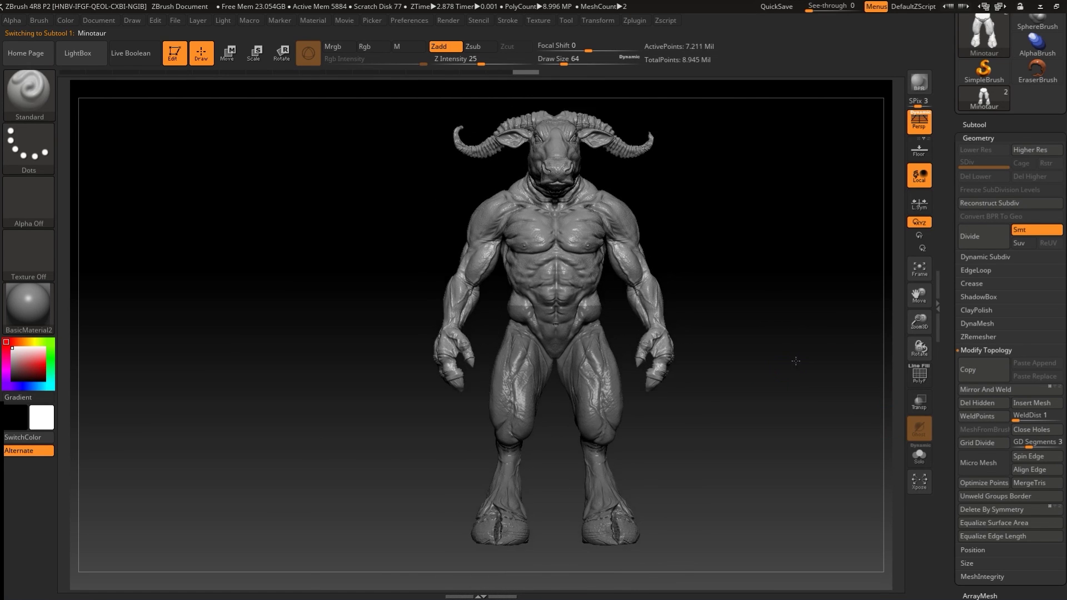
{"action": "right_click_drag", "start_coordinate": [796, 361], "coordinate": [811, 364], "text": "ctrl"}
Isolate the upper body, inspect its capped waist from below, and append a Cone3D mesh as a new subtool
{"action": "left_click", "coordinate": [972, 126]}
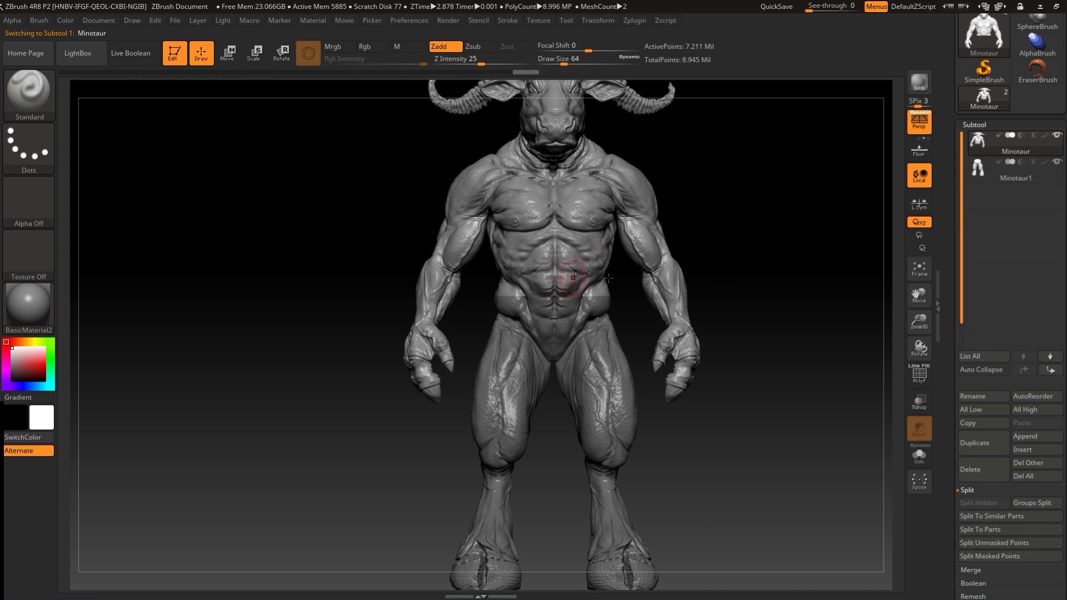
{"action": "left_click_drag", "start_coordinate": [755, 326], "coordinate": [811, 304]}
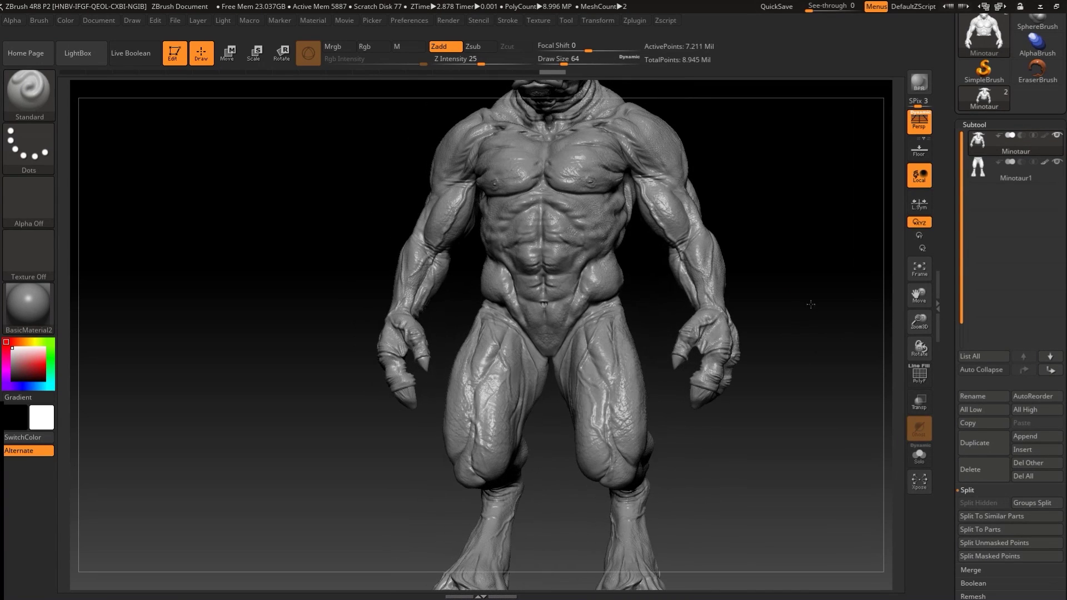
{"action": "left_click", "coordinate": [927, 460]}
{"action": "left_click_drag", "start_coordinate": [826, 352], "coordinate": [722, 303]}
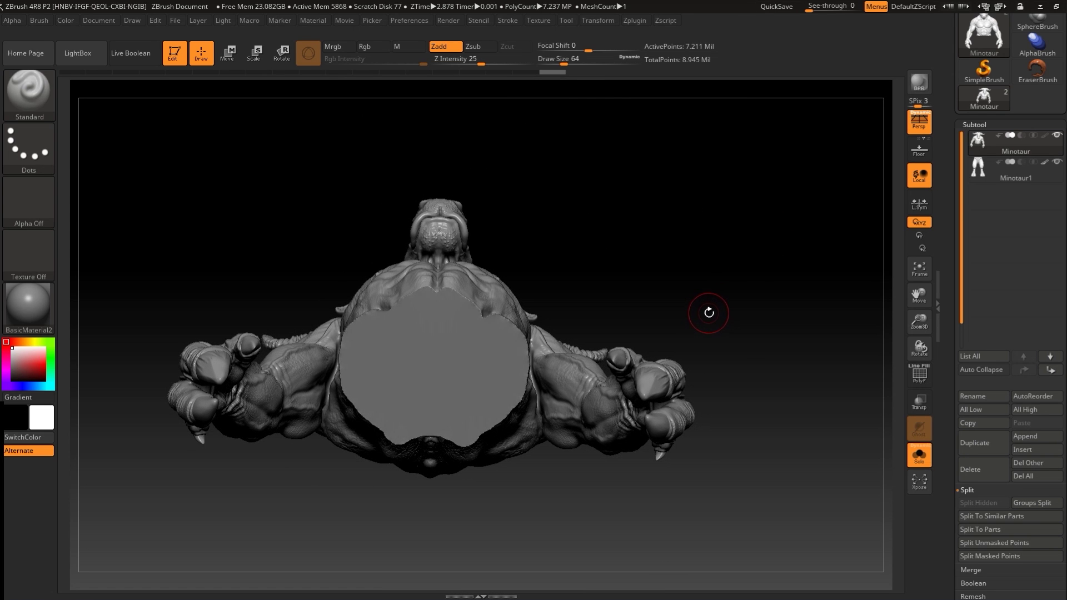
{"action": "left_click", "coordinate": [1030, 436]}
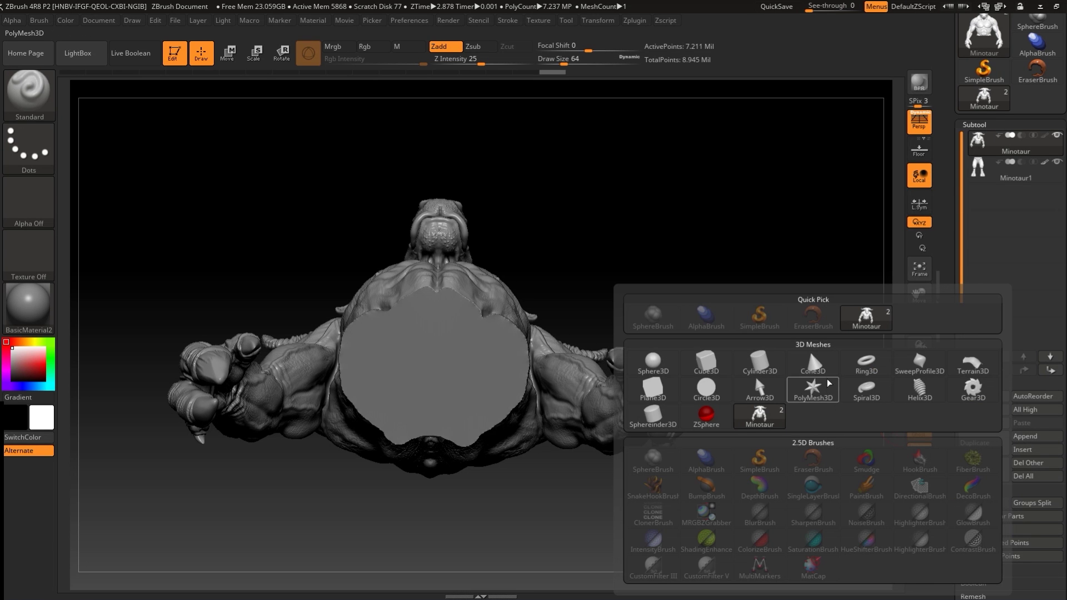
{"action": "mouse_move", "coordinate": [755, 369]}
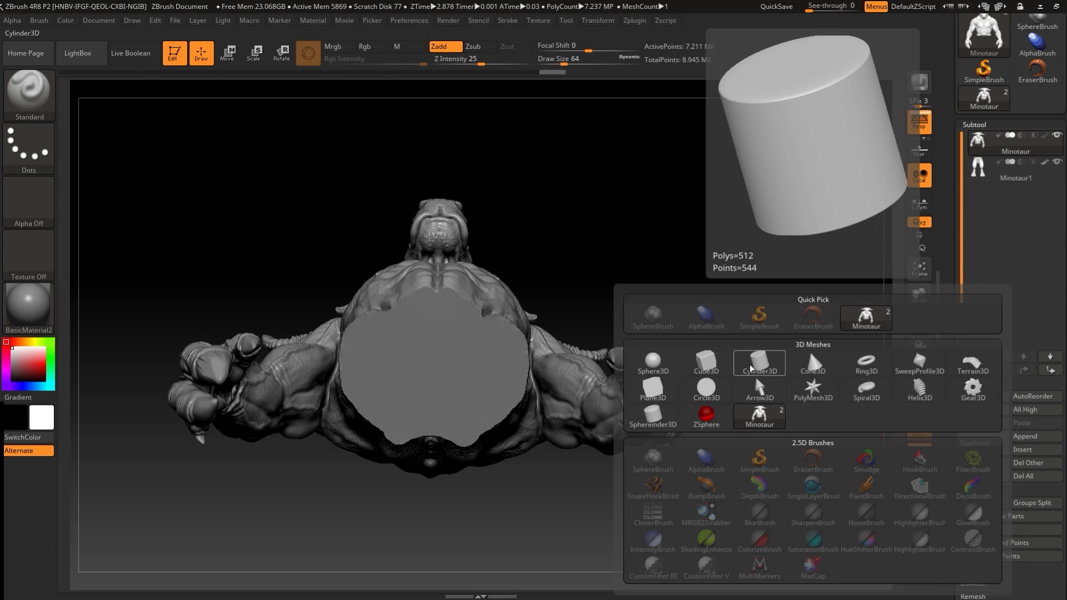
{"action": "mouse_move", "coordinate": [837, 367]}
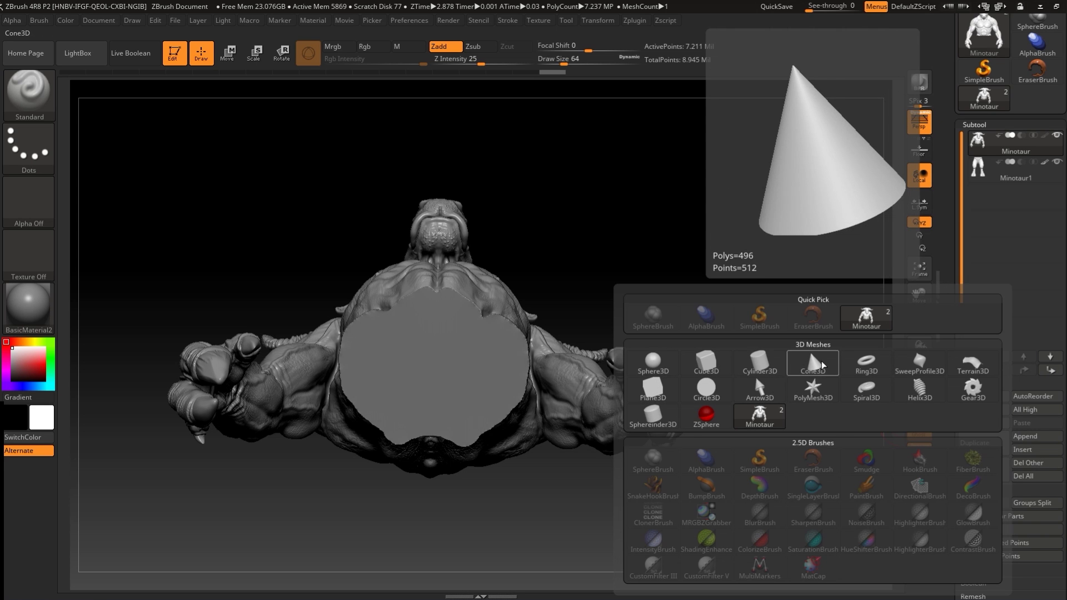
{"action": "left_click", "coordinate": [815, 365]}
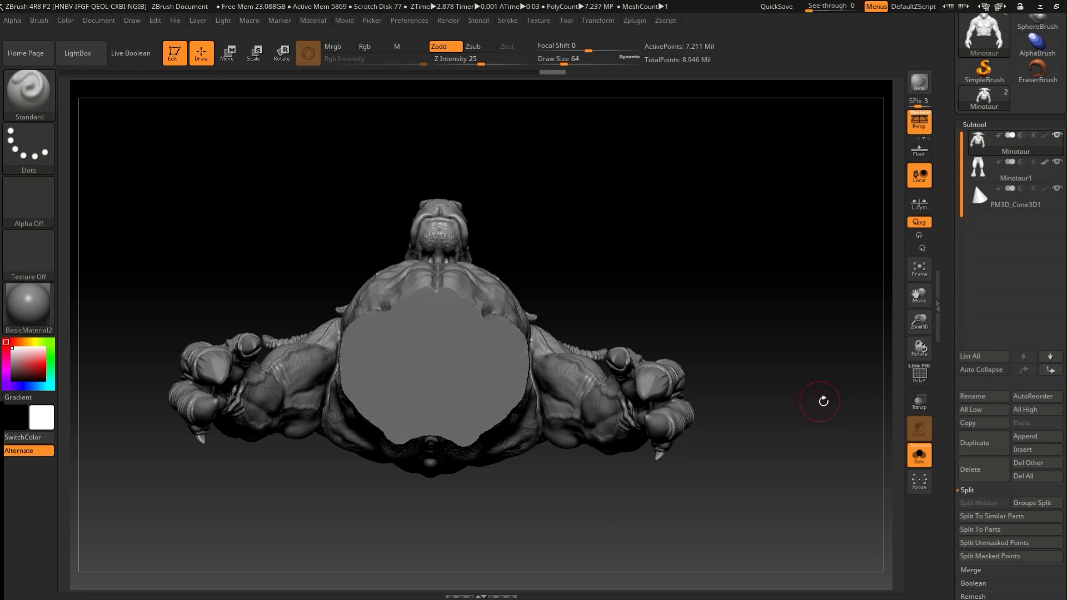
Select the cone subtool, divide it four times to subdivision level 5, and delete its lower subdivision levels
{"action": "left_click", "coordinate": [974, 189]}
{"action": "left_click_drag", "start_coordinate": [715, 310], "coordinate": [886, 435]}
{"action": "left_click_drag", "start_coordinate": [1065, 521], "coordinate": [1062, 341]}
{"action": "left_click", "coordinate": [980, 463]}
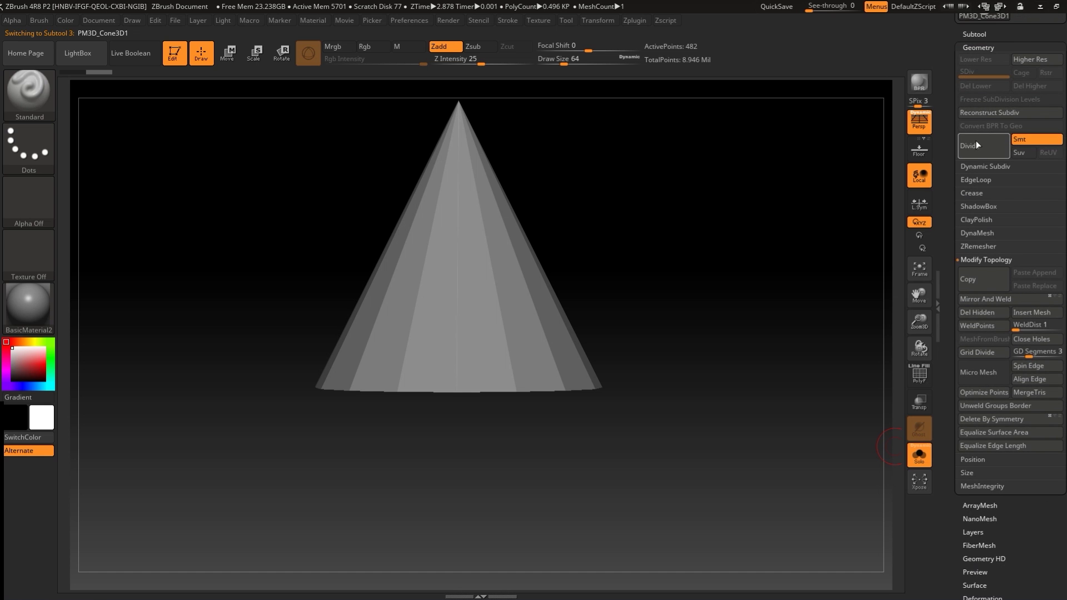
{"action": "left_click", "coordinate": [976, 142]}
{"action": "left_click", "coordinate": [977, 141]}
{"action": "left_click", "coordinate": [976, 143]}
{"action": "left_click", "coordinate": [977, 142]}
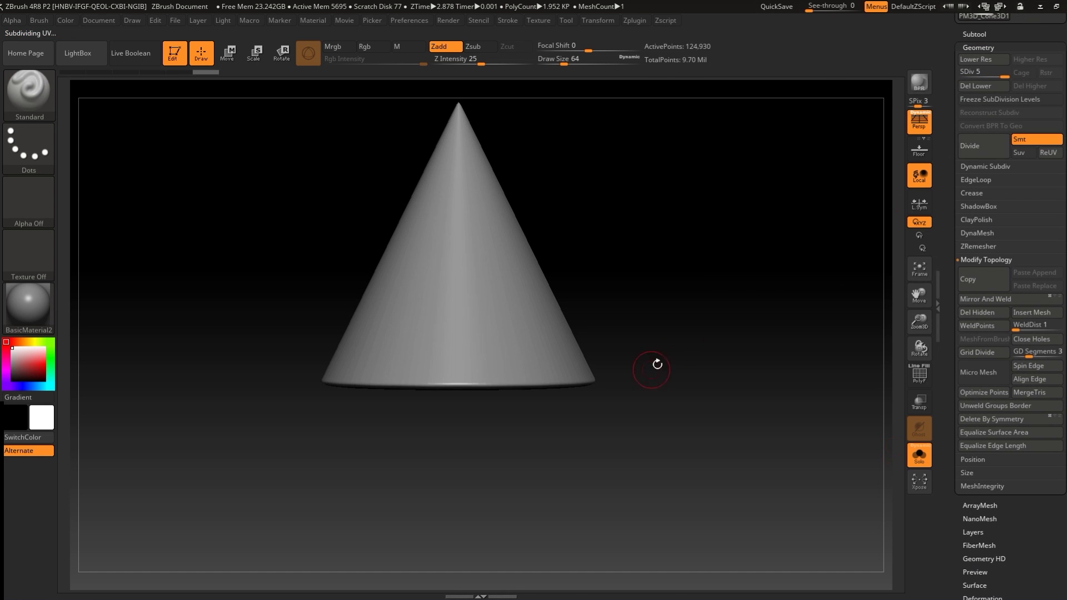
{"action": "key", "text": "f"}
{"action": "left_click", "coordinate": [974, 88]}
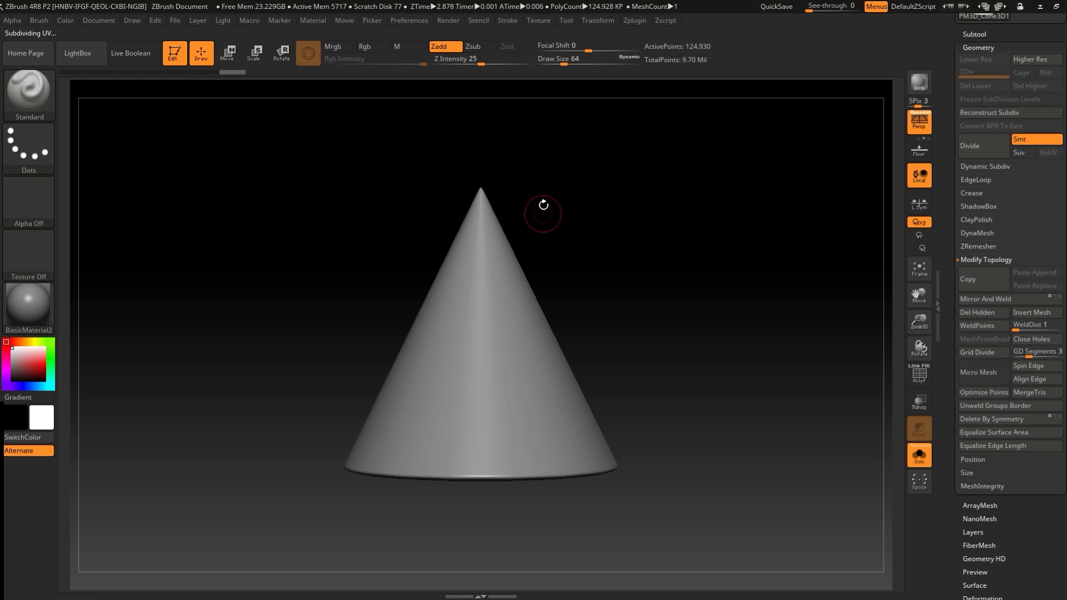
Cut off the cone's tip by hiding it with a rectangular selection and deleting the hidden part, and close the resulting hole
{"action": "key", "text": "ctrl+shift"}
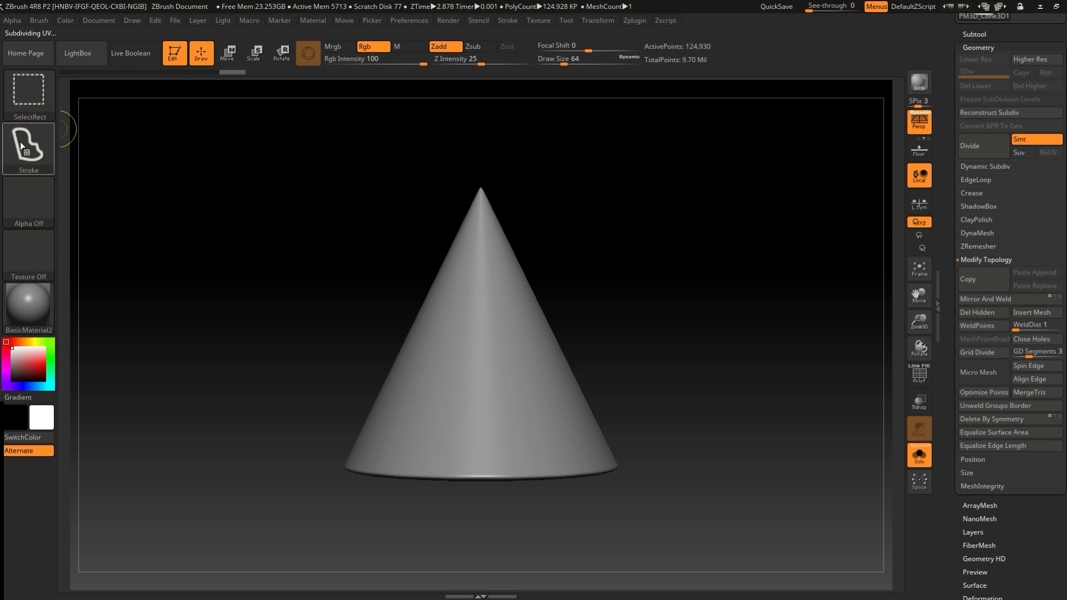
{"action": "left_click", "coordinate": [20, 143]}
{"action": "left_click", "coordinate": [114, 152]}
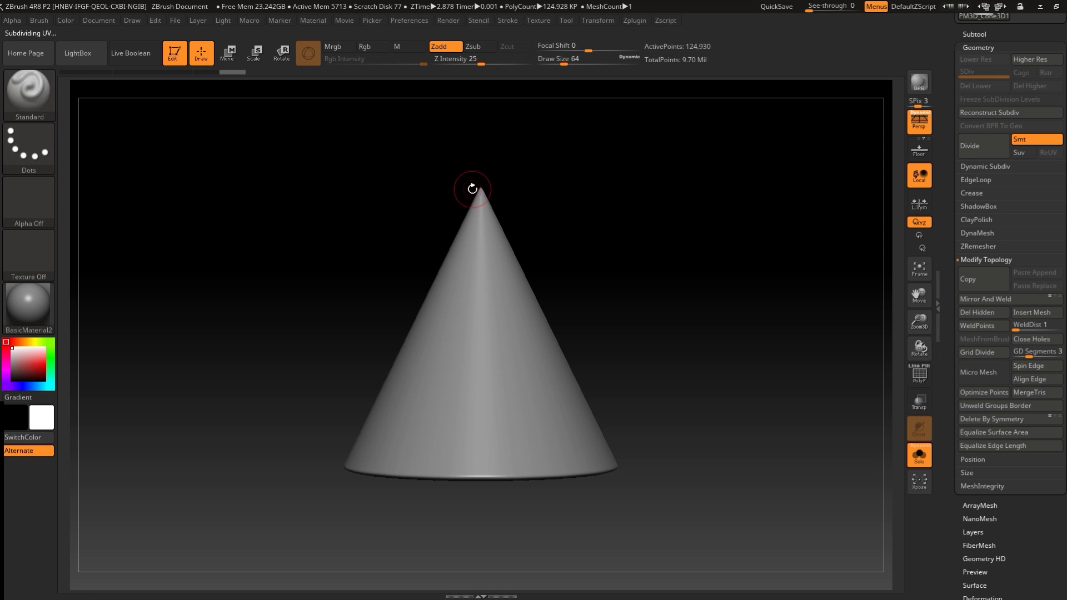
{"action": "left_click_drag", "start_coordinate": [318, 144], "coordinate": [685, 293], "text": "ctrl+shift"}
{"action": "left_click", "coordinate": [978, 313]}
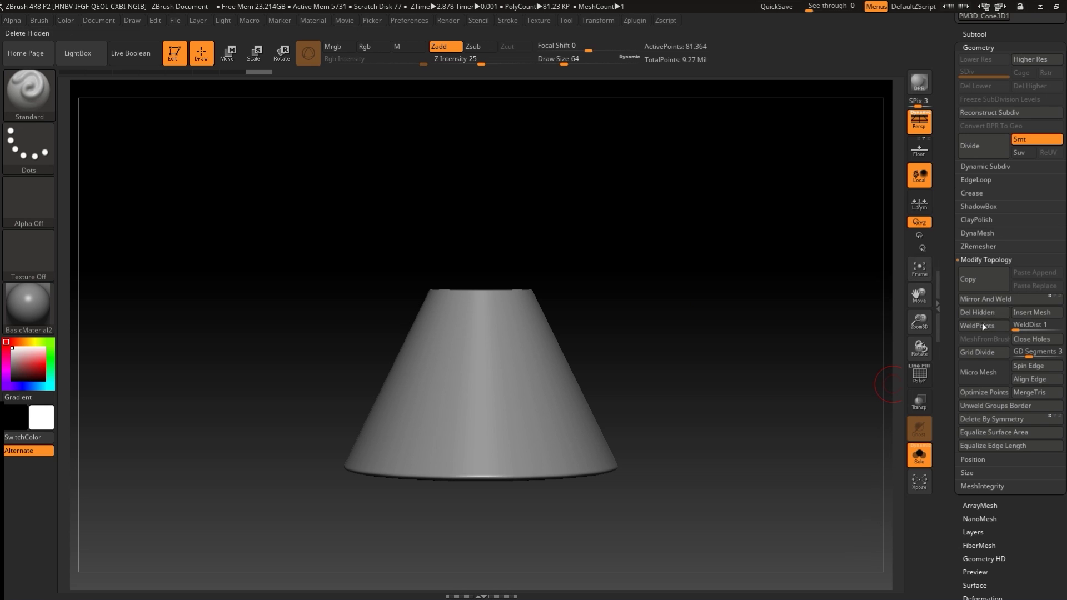
{"action": "left_click", "coordinate": [1042, 341]}
{"action": "left_click_drag", "start_coordinate": [739, 375], "coordinate": [766, 379]}
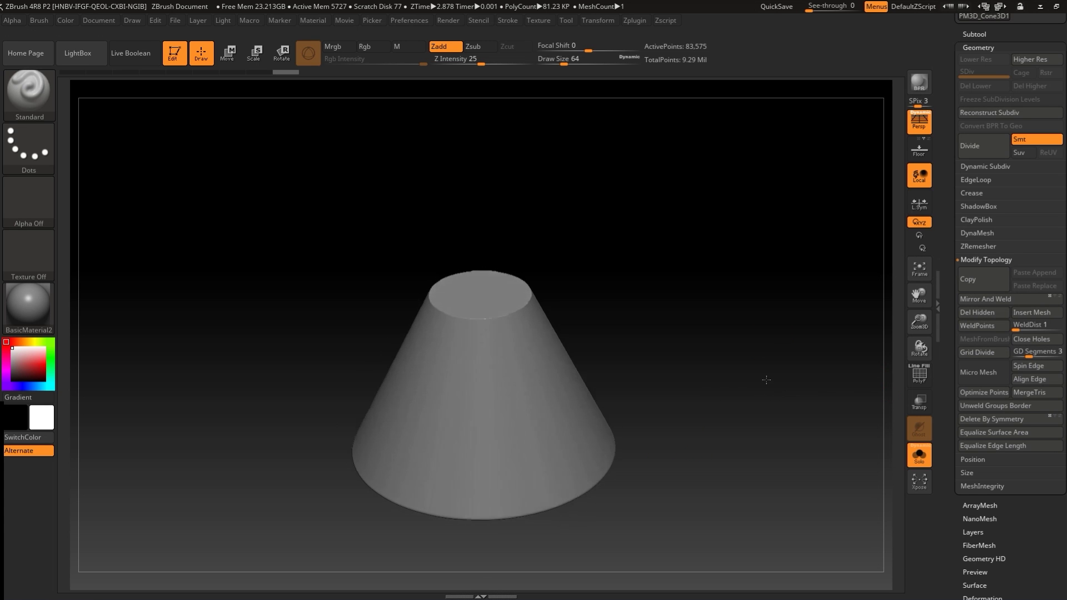
Leave Solo mode and move the truncated cone down from above the head onto the minotaur's torso
{"action": "left_click", "coordinate": [925, 456]}
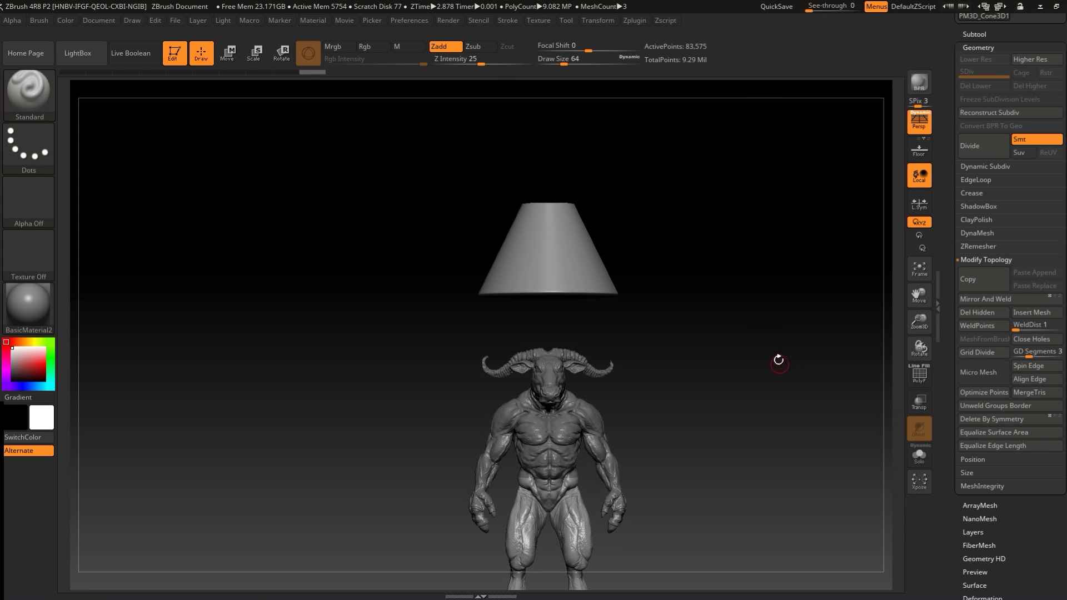
{"action": "key", "text": "w"}
{"action": "left_click_drag", "start_coordinate": [548, 153], "coordinate": [704, 440]}
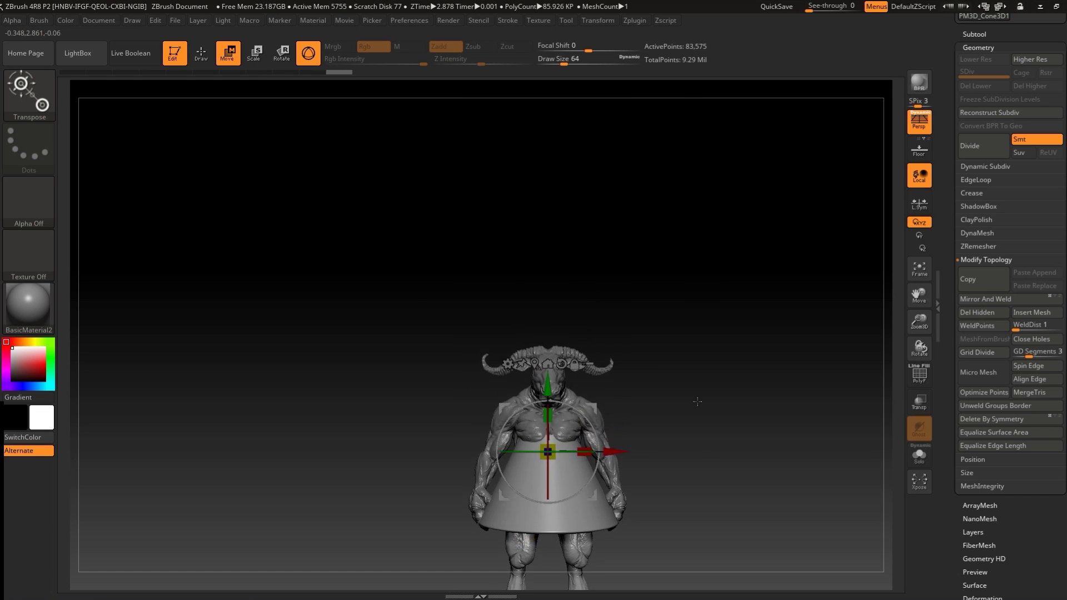
Enable transparent ghost display, scale the cone down to fit inside the body, and position it across the waist cut
{"action": "key", "text": "f"}
{"action": "left_click", "coordinate": [923, 402]}
{"action": "left_click", "coordinate": [920, 428]}
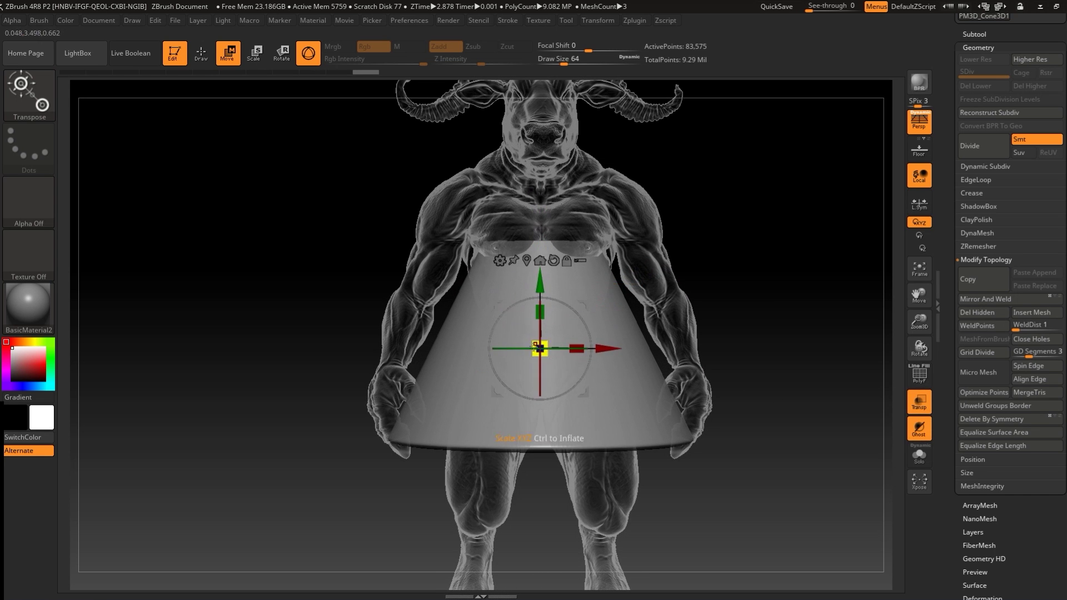
{"action": "left_click_drag", "start_coordinate": [540, 349], "coordinate": [491, 462]}
{"action": "left_click_drag", "start_coordinate": [776, 329], "coordinate": [768, 378], "text": "alt"}
{"action": "mouse_move", "coordinate": [542, 313]}
{"action": "left_mouse_down"}
{"action": "mouse_move", "coordinate": [544, 242]}
{"action": "mouse_move", "coordinate": [542, 312]}
{"action": "left_mouse_up"}
{"action": "left_click_drag", "start_coordinate": [811, 229], "coordinate": [873, 378]}
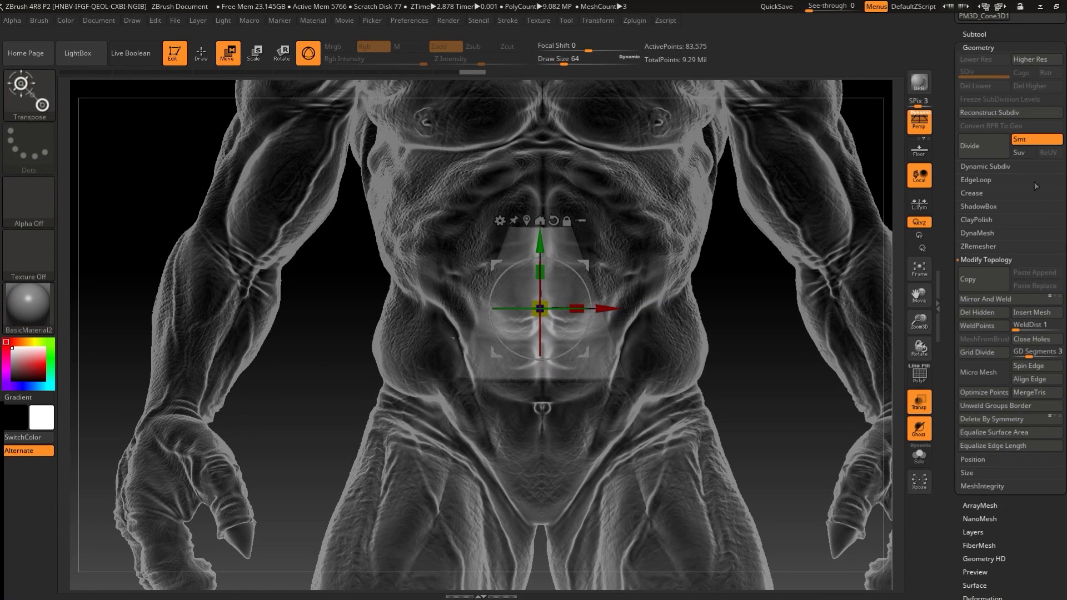
Hide the upper body subtool and check how the cone sits in the capped waist of the legs
{"action": "left_click_drag", "start_coordinate": [955, 183], "coordinate": [955, 324]}
{"action": "left_click", "coordinate": [974, 173]}
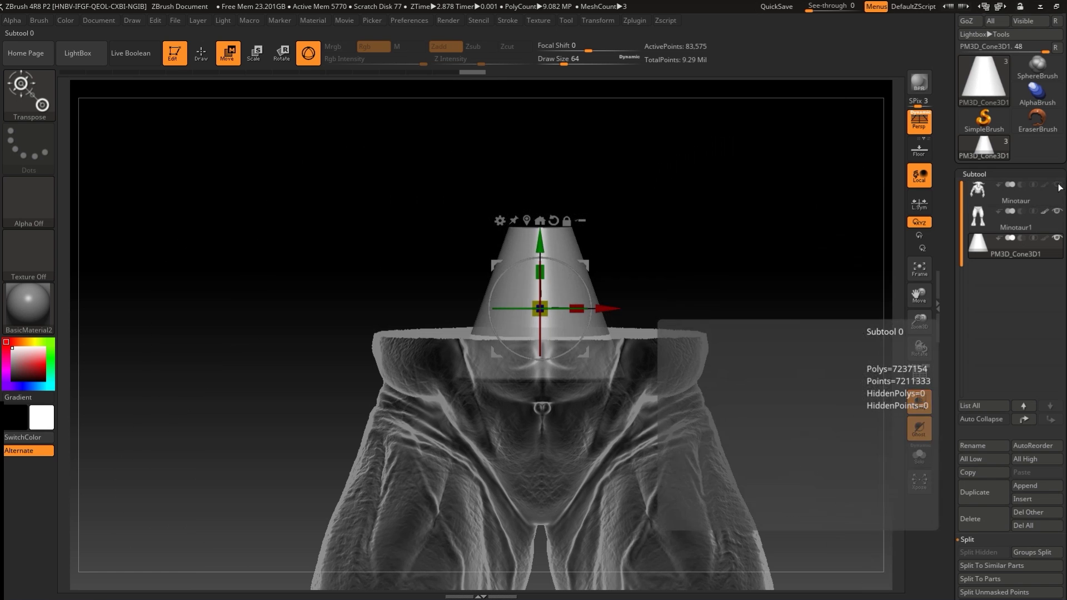
{"action": "left_click", "coordinate": [1057, 184]}
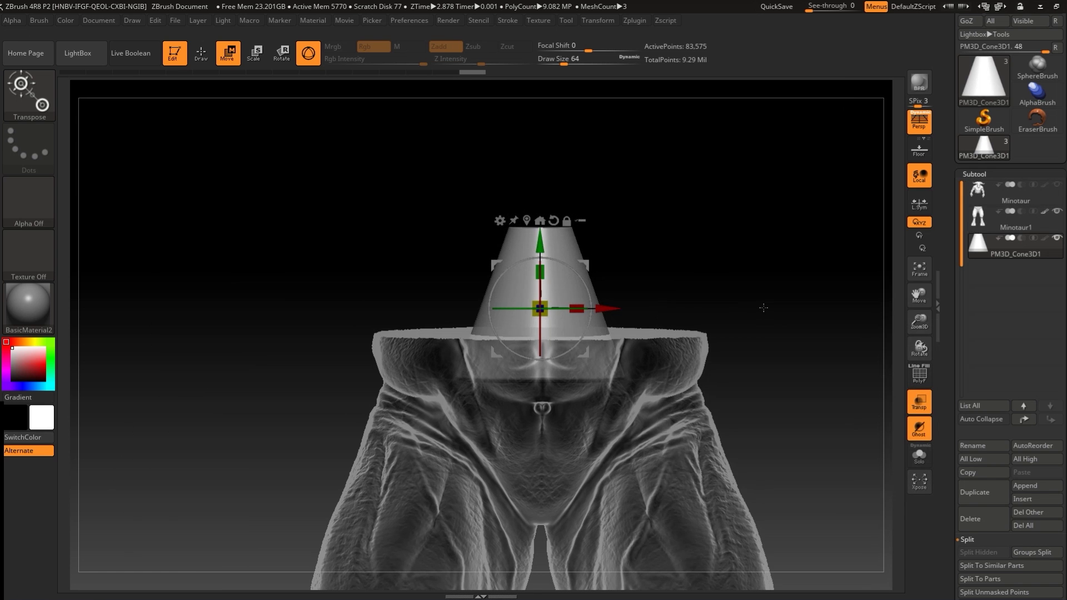
{"action": "left_click_drag", "start_coordinate": [759, 344], "coordinate": [780, 374]}
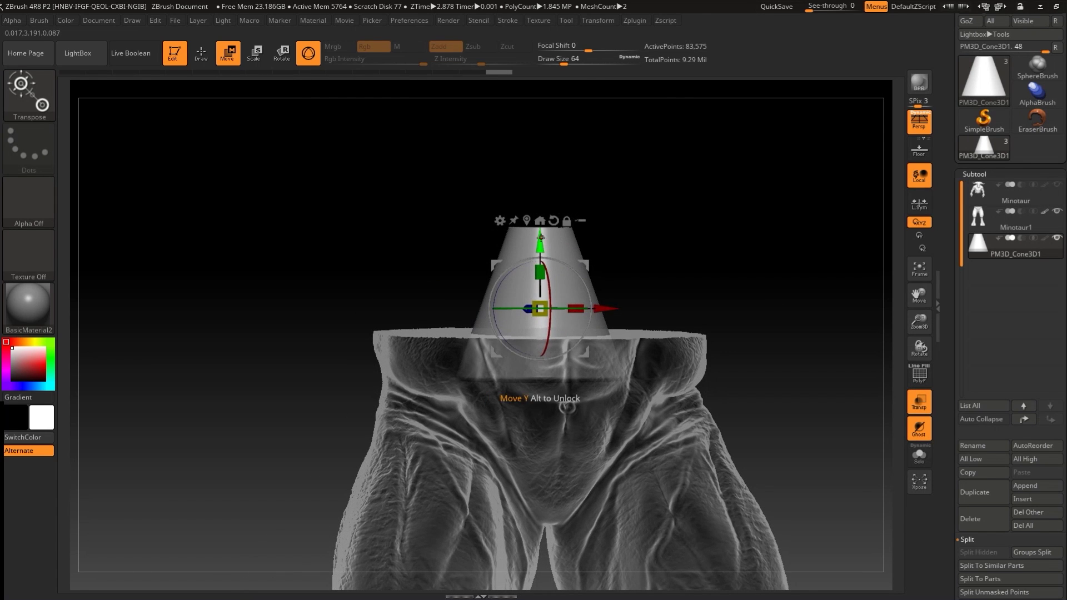
{"action": "left_click_drag", "start_coordinate": [728, 234], "coordinate": [744, 277]}
{"action": "key", "text": "q"}
{"action": "mouse_move", "coordinate": [790, 357]}
{"action": "left_mouse_down"}
{"action": "mouse_move", "coordinate": [758, 317]}
{"action": "mouse_move", "coordinate": [890, 300]}
{"action": "left_mouse_up"}
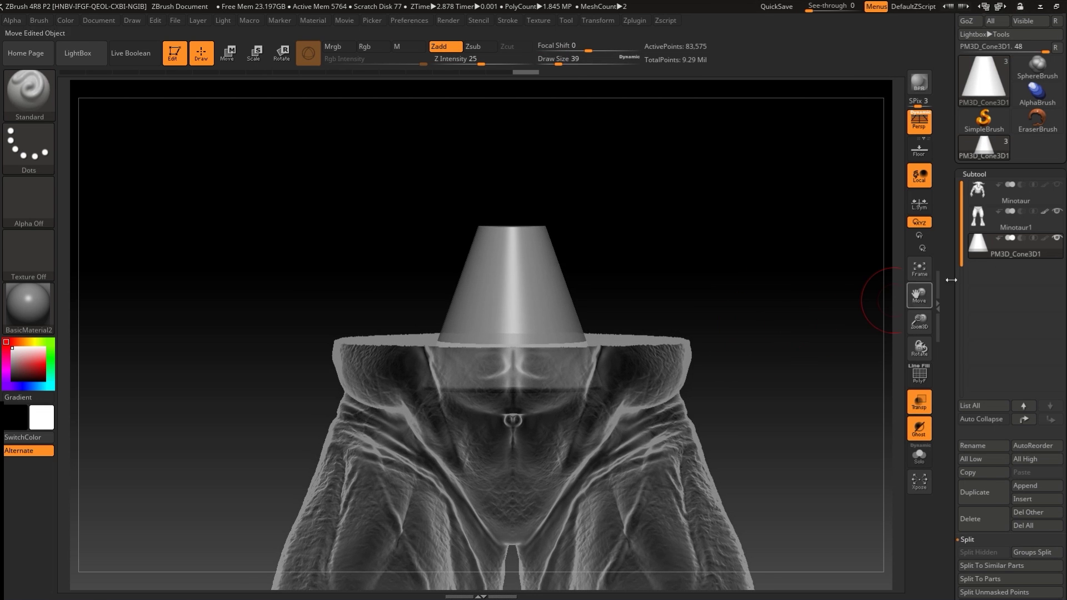
Duplicate the cone subtool, hide the duplicate, and turn the transparent display off
{"action": "left_click", "coordinate": [978, 490]}
{"action": "left_click", "coordinate": [978, 245]}
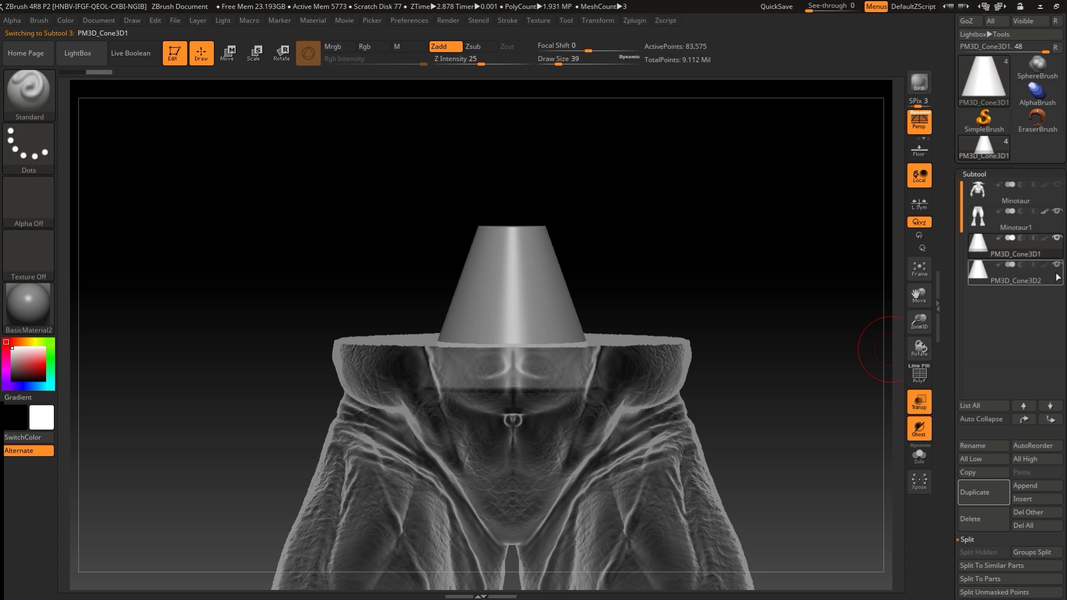
{"action": "left_click", "coordinate": [919, 402]}
{"action": "left_click_drag", "start_coordinate": [753, 420], "coordinate": [808, 350]}
{"action": "left_click_drag", "start_coordinate": [830, 297], "coordinate": [890, 267]}
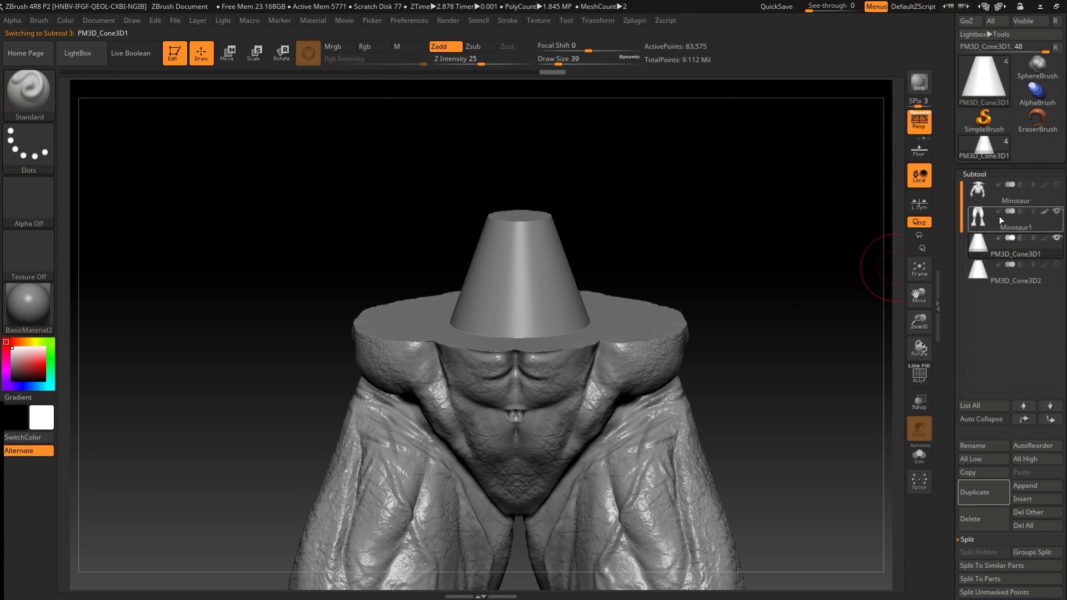
Mark the legs as the Boolean start, set the original cone to subtraction, and enable Live Boolean to preview the cut in the waist
{"action": "left_click", "coordinate": [982, 218]}
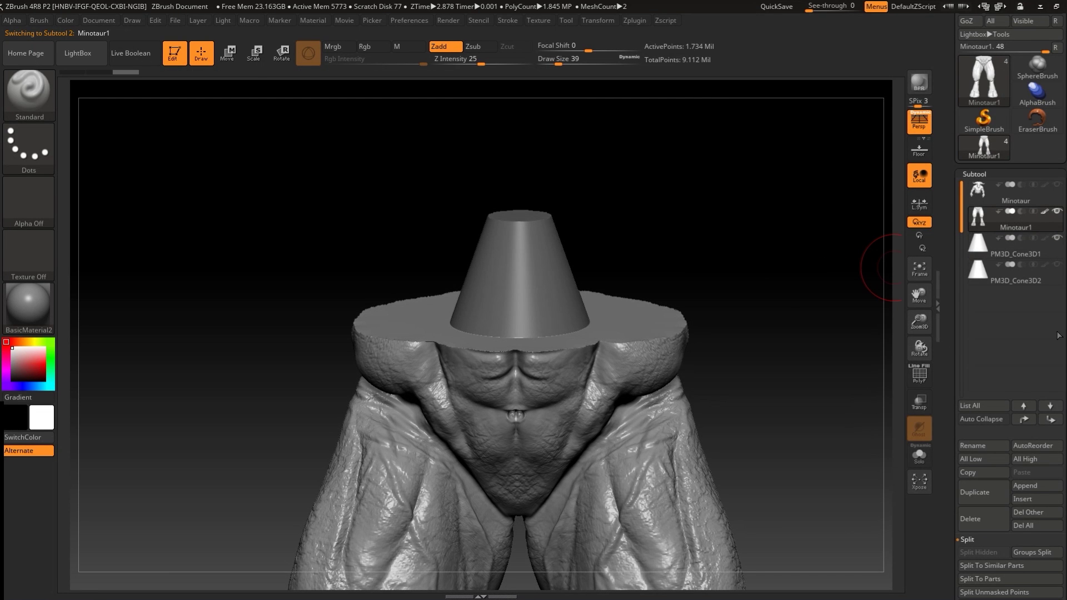
{"action": "mouse_move", "coordinate": [1001, 216]}
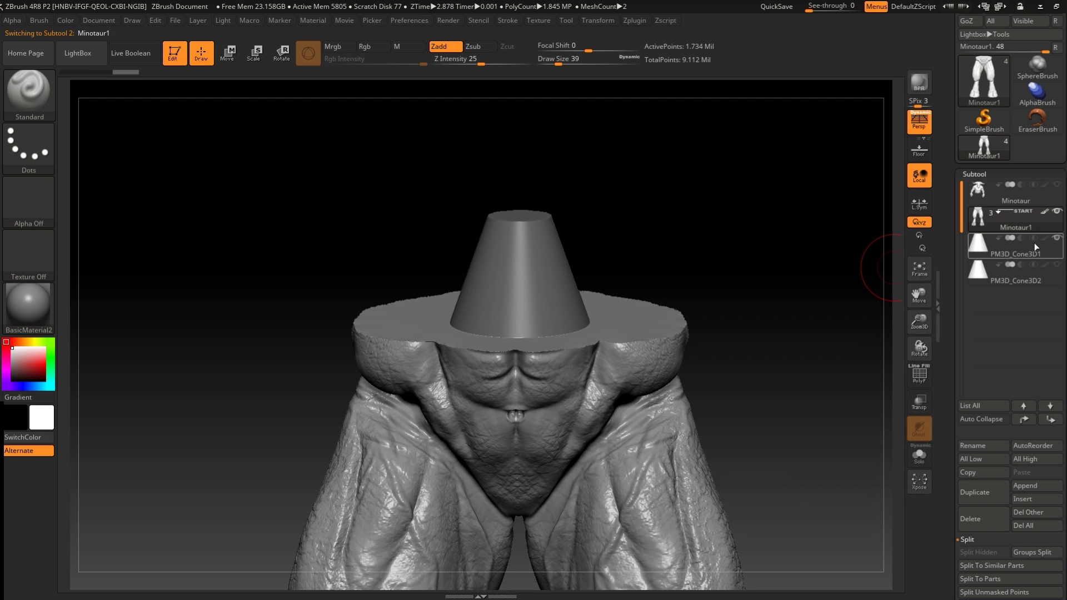
{"action": "mouse_move", "coordinate": [1019, 245]}
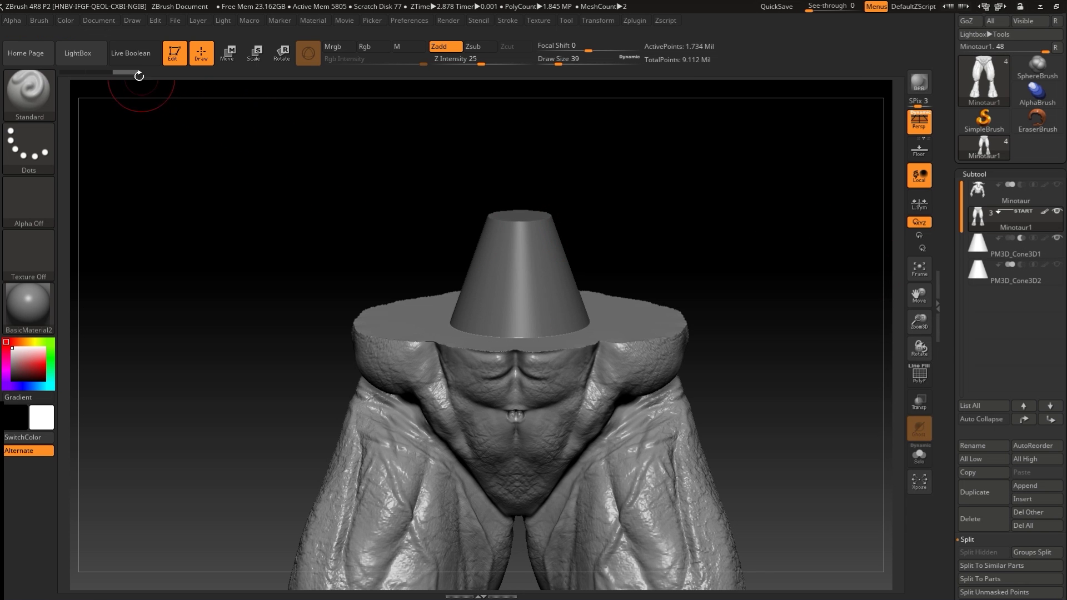
{"action": "left_click", "coordinate": [124, 58]}
{"action": "left_click_drag", "start_coordinate": [673, 222], "coordinate": [762, 223]}
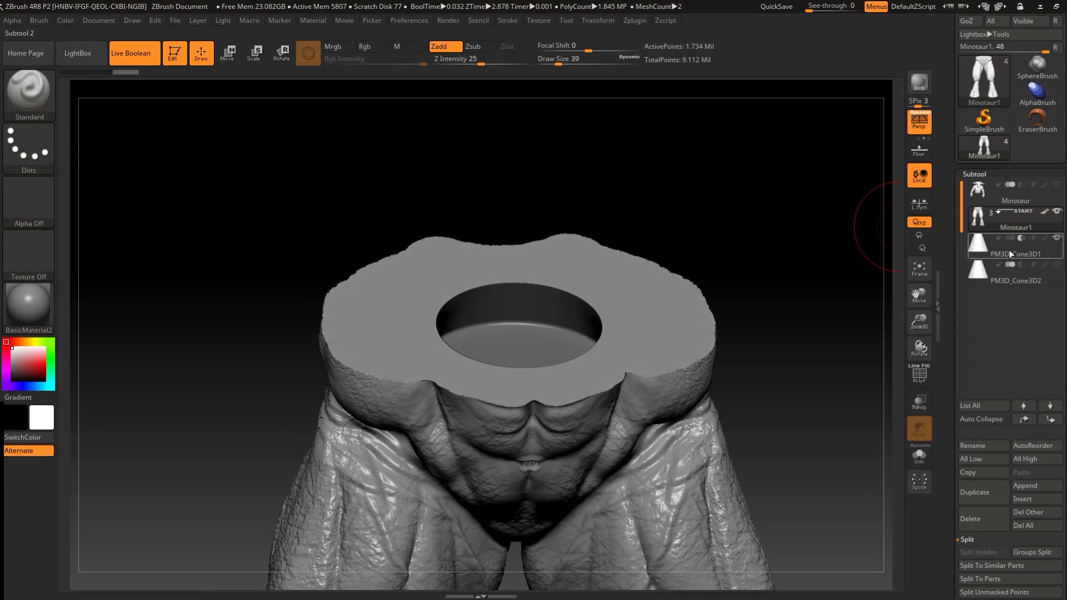
{"action": "left_click_drag", "start_coordinate": [802, 272], "coordinate": [702, 280]}
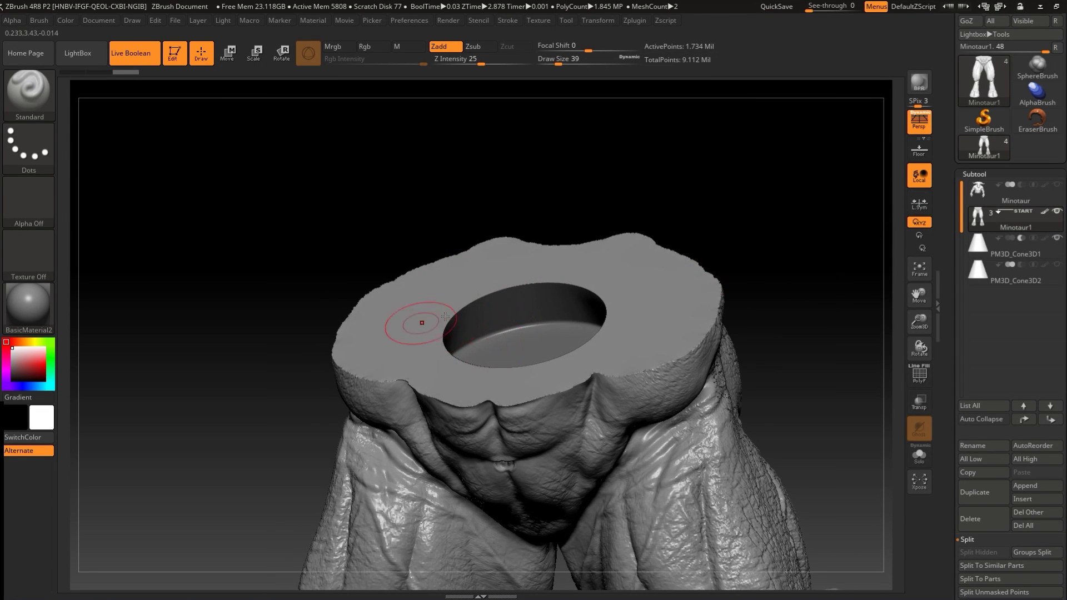
{"action": "left_click_drag", "start_coordinate": [827, 271], "coordinate": [767, 309], "text": "alt"}
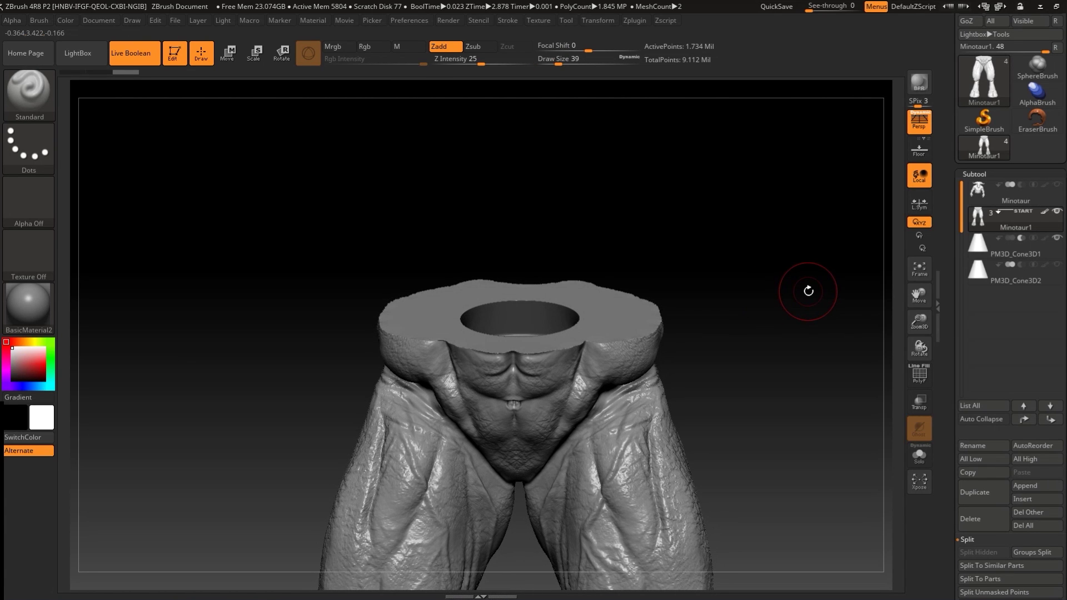
Set the original cone back to addition, clear the legs' start flag, and merge the cone into the legs subtool
{"action": "left_click", "coordinate": [1019, 239]}
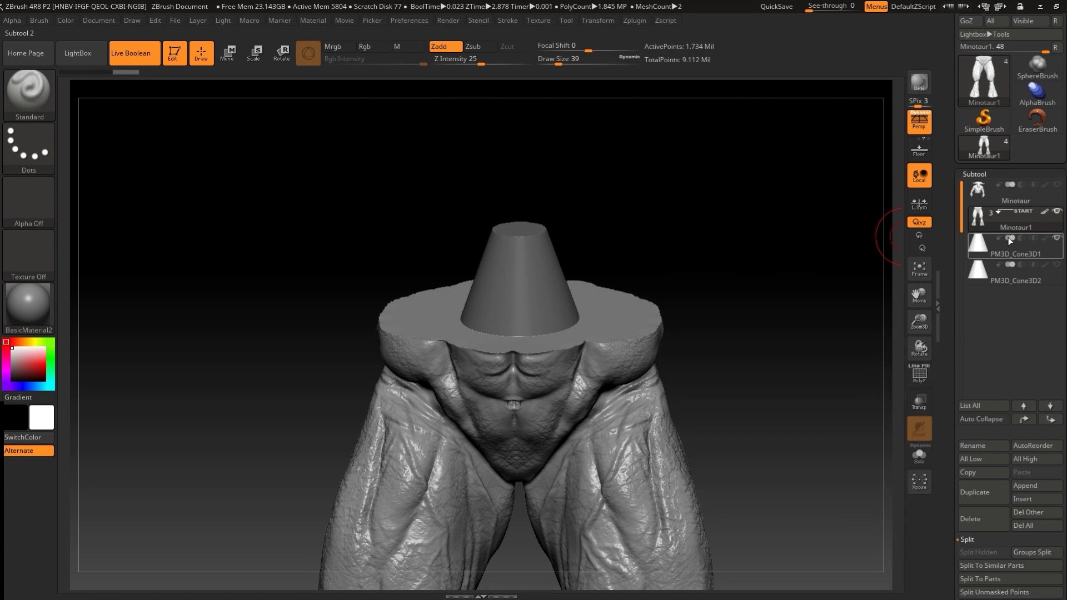
{"action": "left_click", "coordinate": [999, 220]}
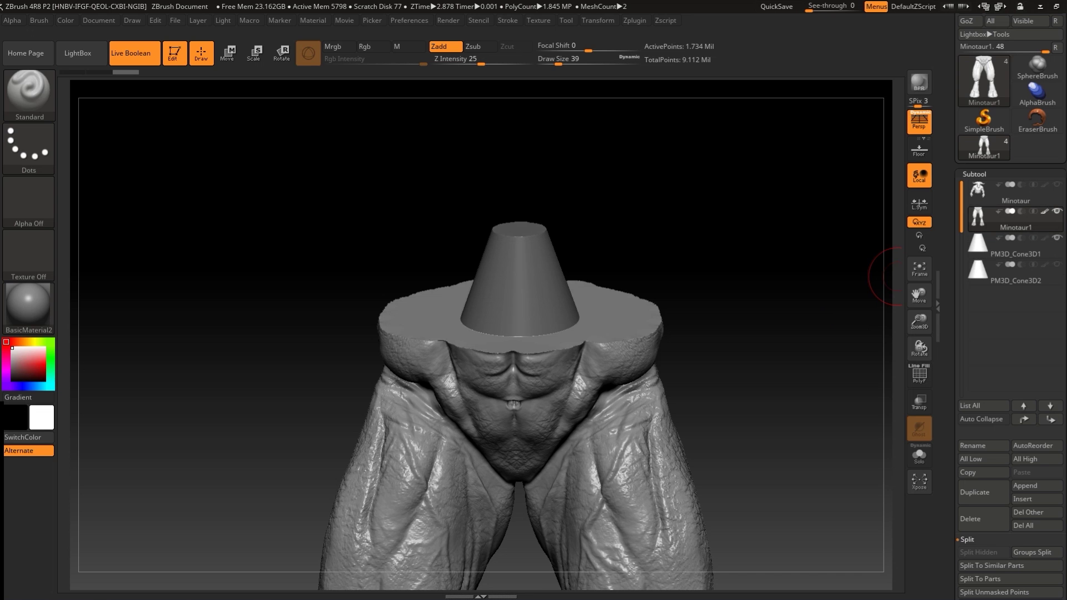
{"action": "scroll", "coordinate": [1065, 314], "scroll_direction": "down", "scroll_amount": 3}
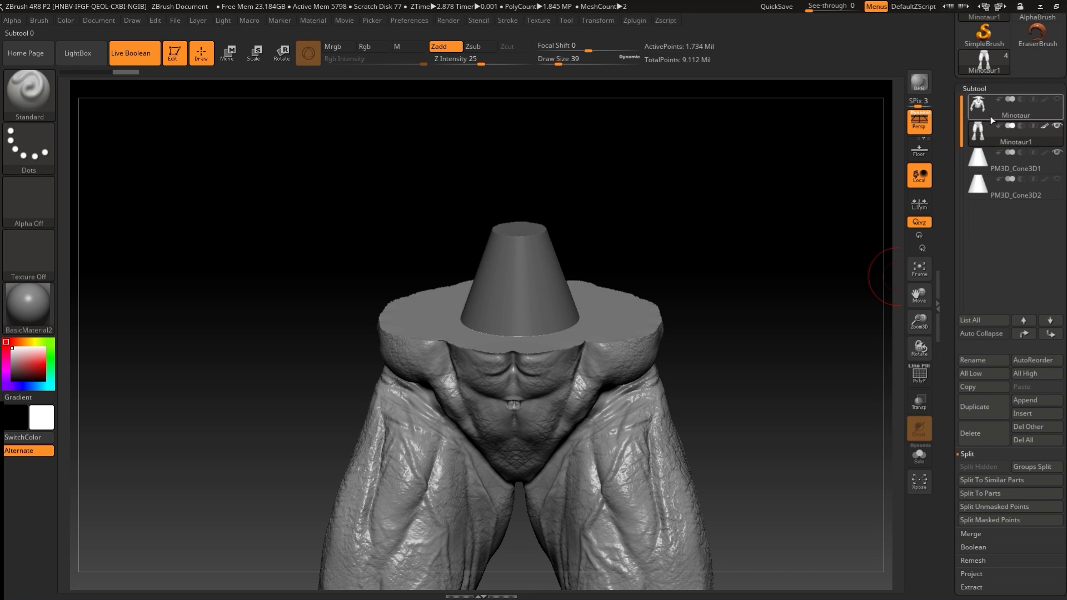
{"action": "left_click", "coordinate": [971, 536]}
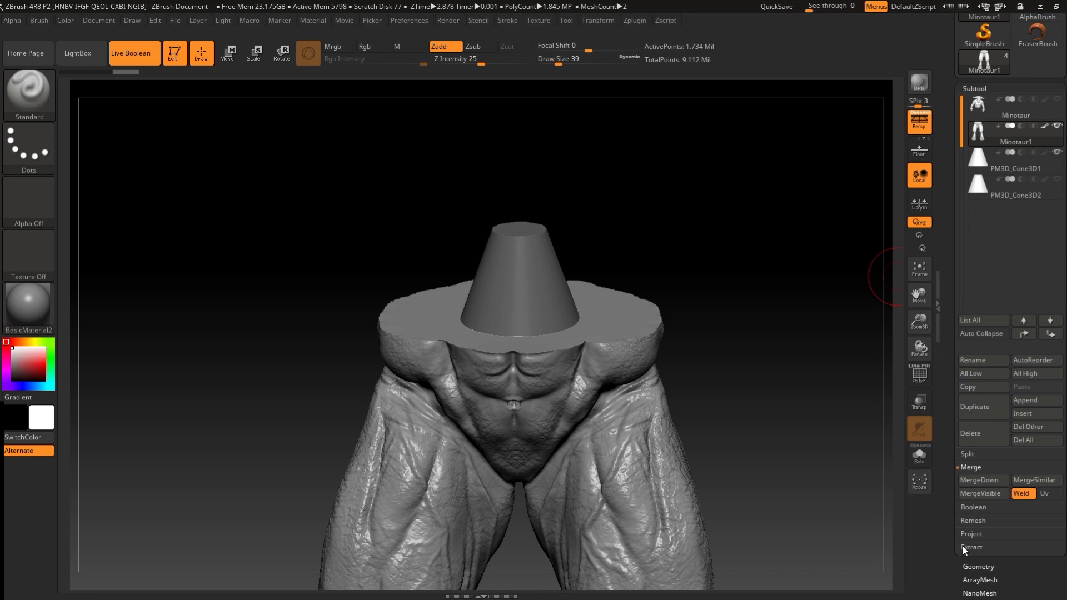
{"action": "left_click", "coordinate": [977, 493]}
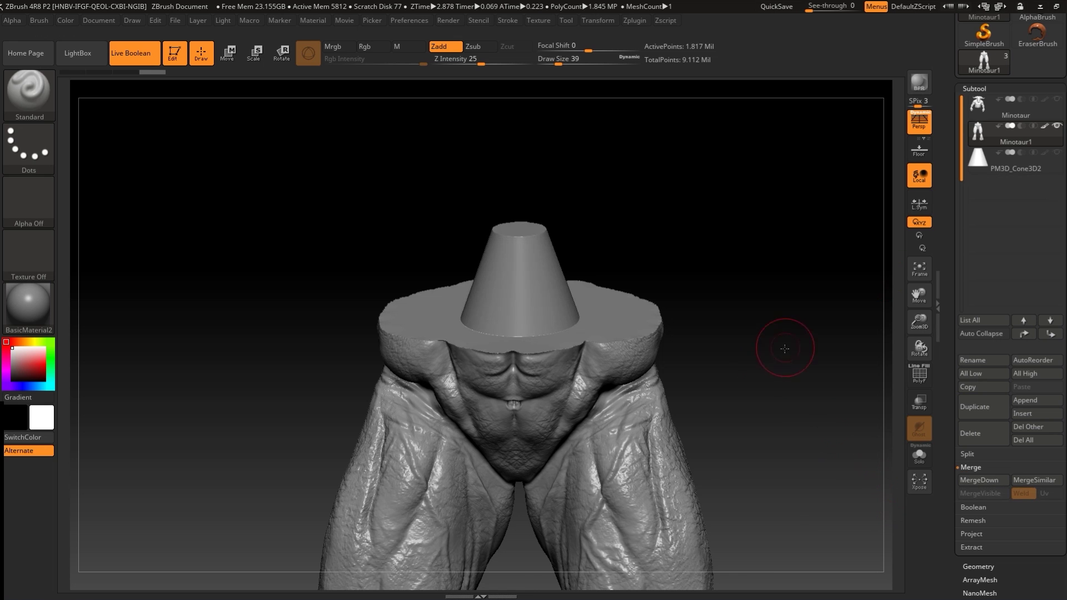
Move the duplicate cone directly below the upper body in the subtool order, then show it and hide the legs
{"action": "left_click_drag", "start_coordinate": [788, 361], "coordinate": [890, 282]}
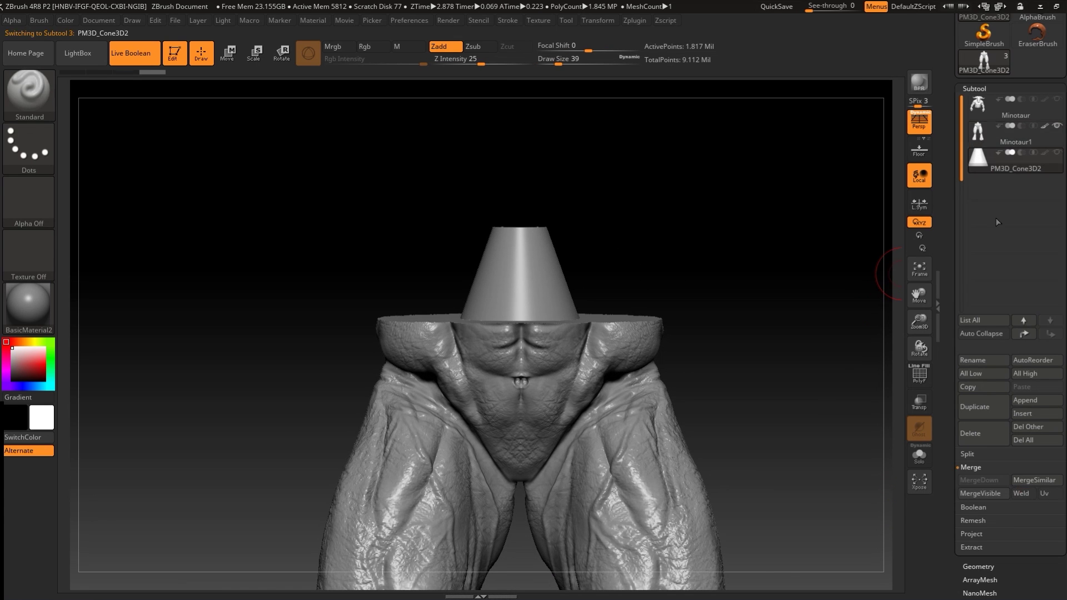
{"action": "left_click", "coordinate": [1024, 334]}
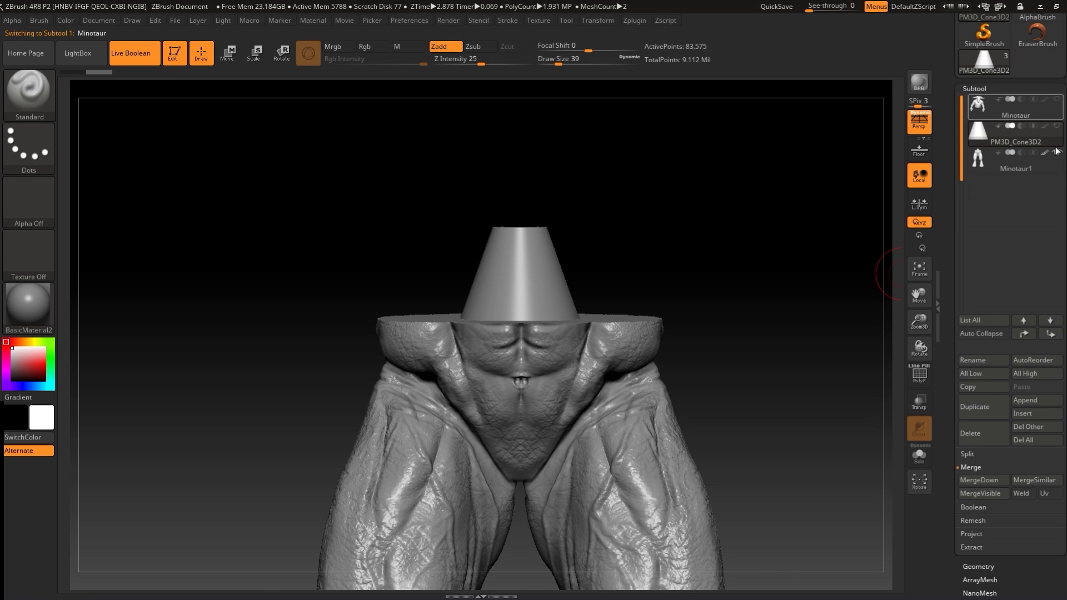
{"action": "left_click", "coordinate": [1056, 152]}
{"action": "left_click", "coordinate": [1057, 126]}
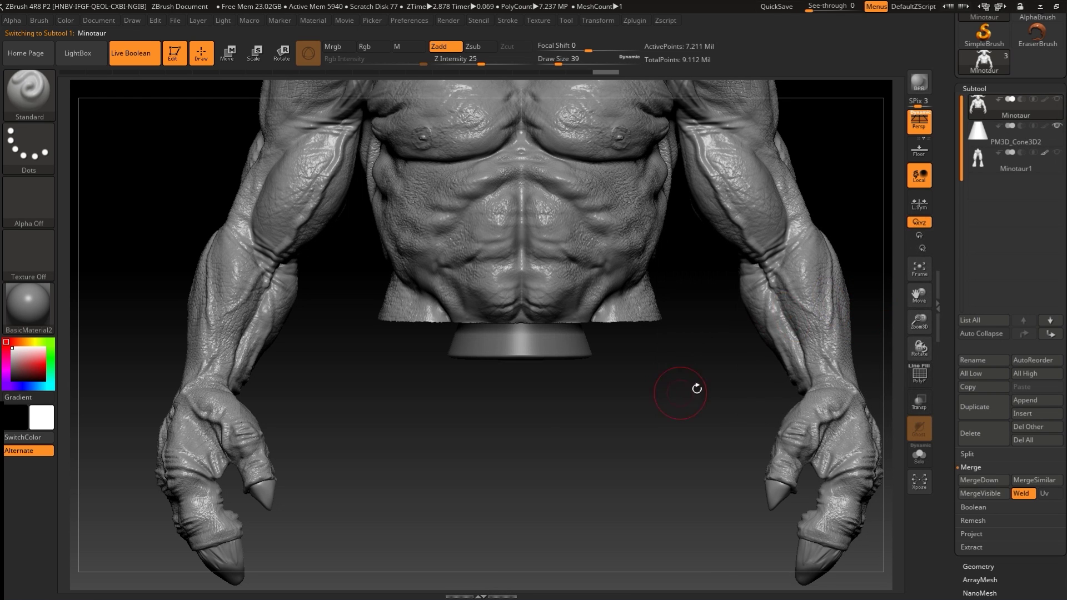
Mark the upper body as the Boolean start, set the duplicate cone to subtraction, and display only those two subtools
{"action": "left_click", "coordinate": [1000, 99]}
{"action": "left_click", "coordinate": [1022, 127]}
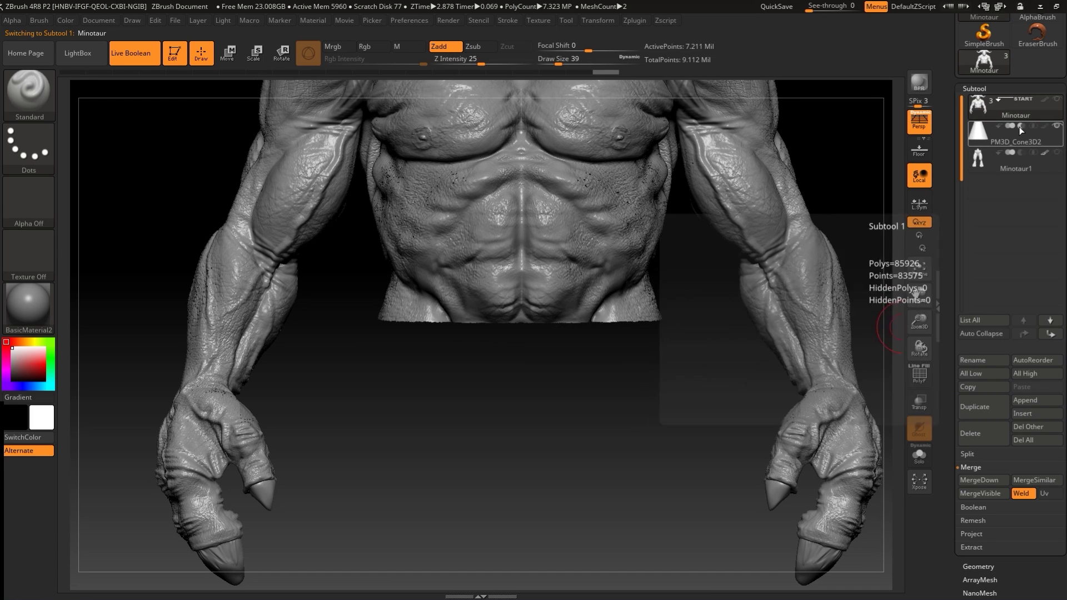
{"action": "left_click_drag", "start_coordinate": [665, 395], "coordinate": [731, 234]}
{"action": "key", "text": "Down"}
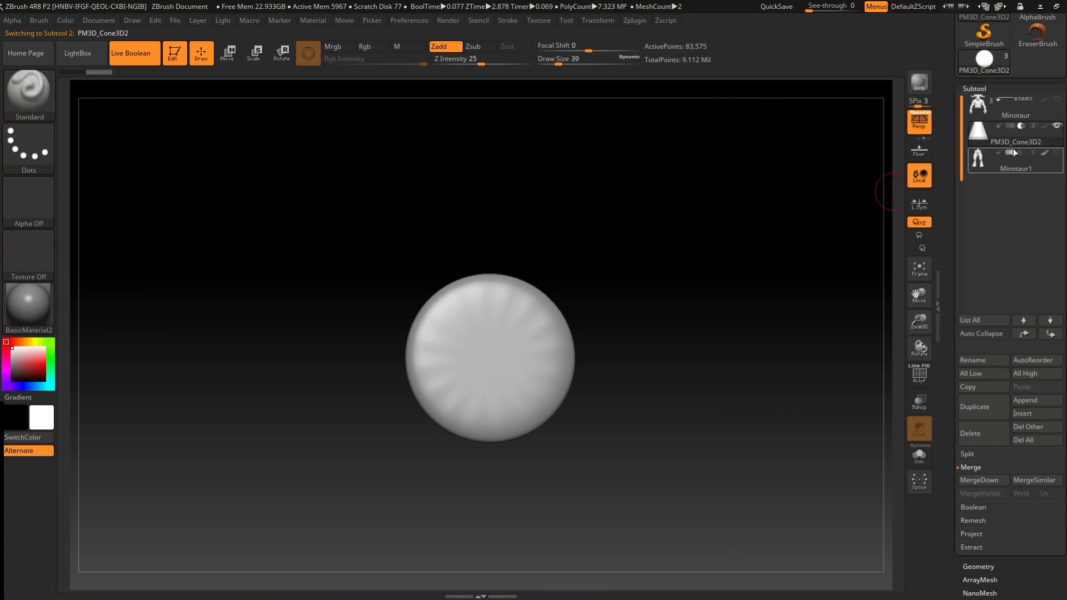
{"action": "left_click", "coordinate": [1057, 99]}
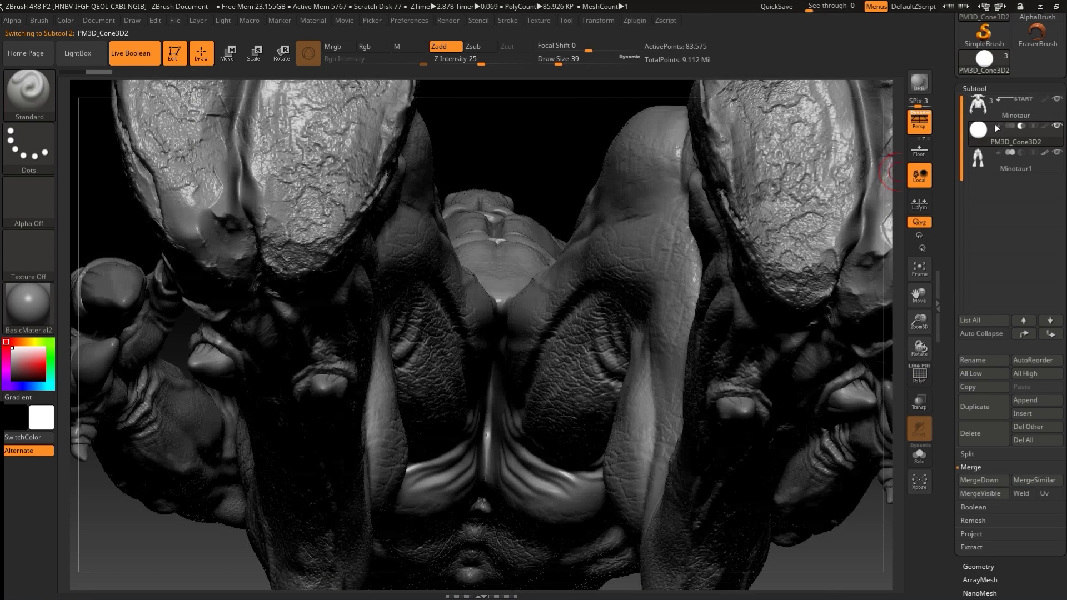
{"action": "left_click_drag", "start_coordinate": [564, 190], "coordinate": [513, 318]}
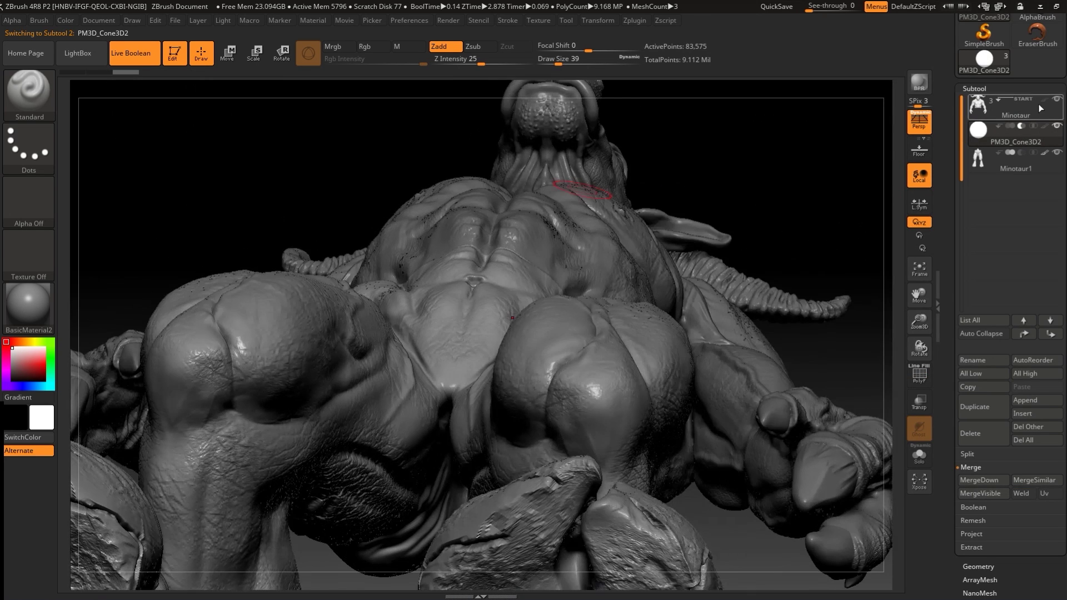
{"action": "left_click", "coordinate": [1058, 152]}
{"action": "mouse_move", "coordinate": [793, 196]}
{"action": "left_mouse_down"}
{"action": "mouse_move", "coordinate": [763, 212]}
{"action": "mouse_move", "coordinate": [743, 190]}
{"action": "left_mouse_up"}
Slightly adjust the uniform scale of the subtractive cone in the upper body's waist and check the socket from below
{"action": "key", "text": "w"}
{"action": "left_click_drag", "start_coordinate": [489, 359], "coordinate": [488, 361]}
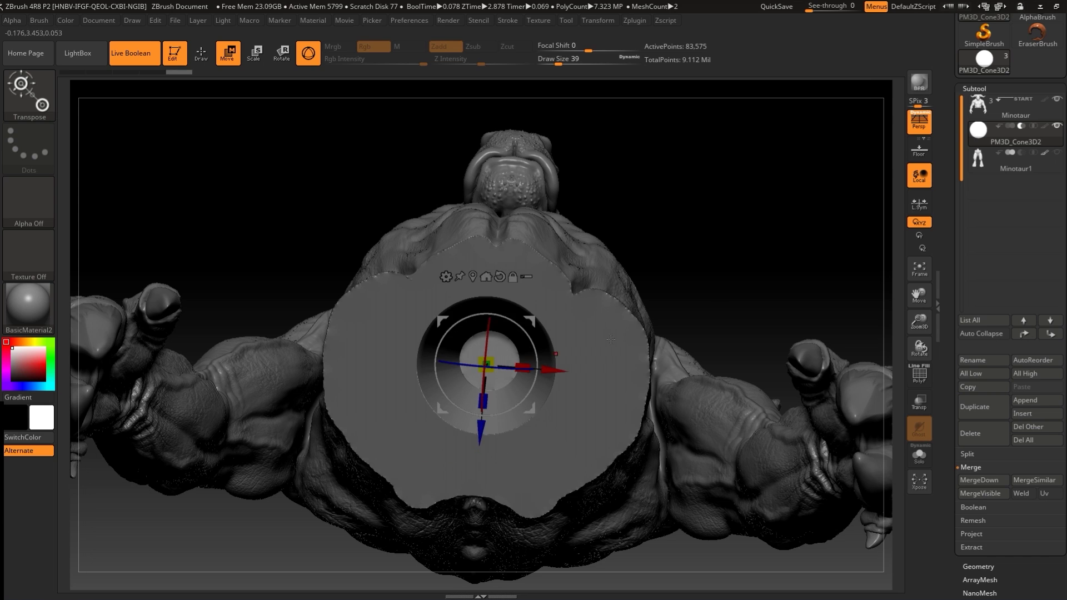
{"action": "mouse_move", "coordinate": [783, 238]}
{"action": "left_mouse_down", "text": "alt"}
{"action": "mouse_move", "coordinate": [756, 283]}
{"action": "mouse_move", "coordinate": [785, 281]}
{"action": "mouse_move", "coordinate": [783, 317]}
{"action": "mouse_move", "coordinate": [779, 206]}
{"action": "mouse_move", "coordinate": [739, 288]}
{"action": "mouse_move", "coordinate": [747, 296]}
{"action": "left_mouse_up", "text": "alt"}
{"action": "key", "text": "q"}
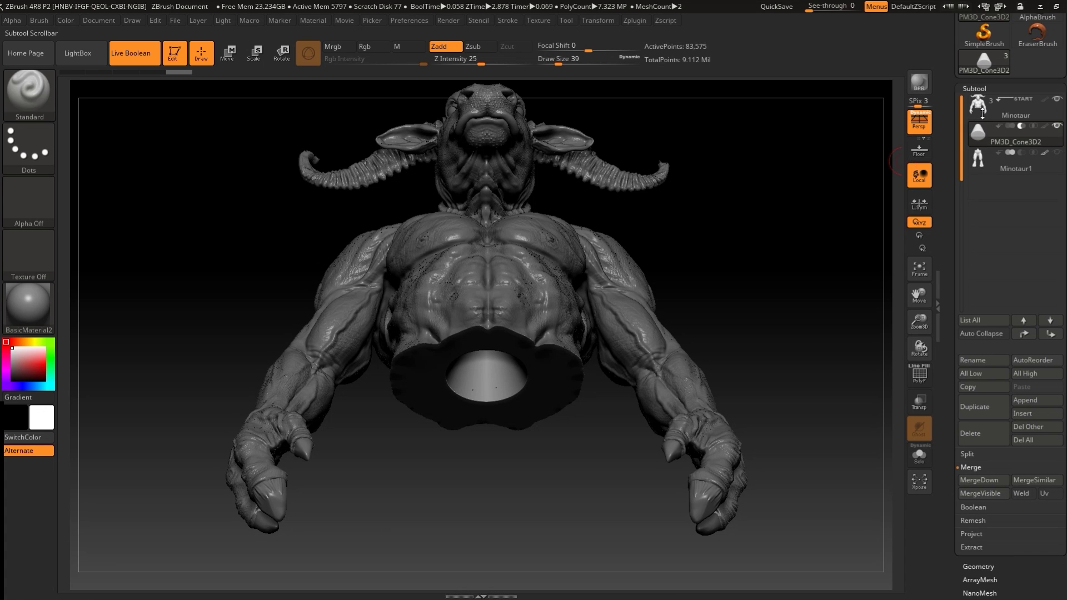
Select the upper body subtool and make a Boolean mesh from it and the subtractive cone
{"action": "left_click_drag", "start_coordinate": [1062, 417], "coordinate": [1062, 188]}
{"action": "left_click_drag", "start_coordinate": [1004, 345], "coordinate": [1016, 363]}
{"action": "left_click", "coordinate": [972, 295]}
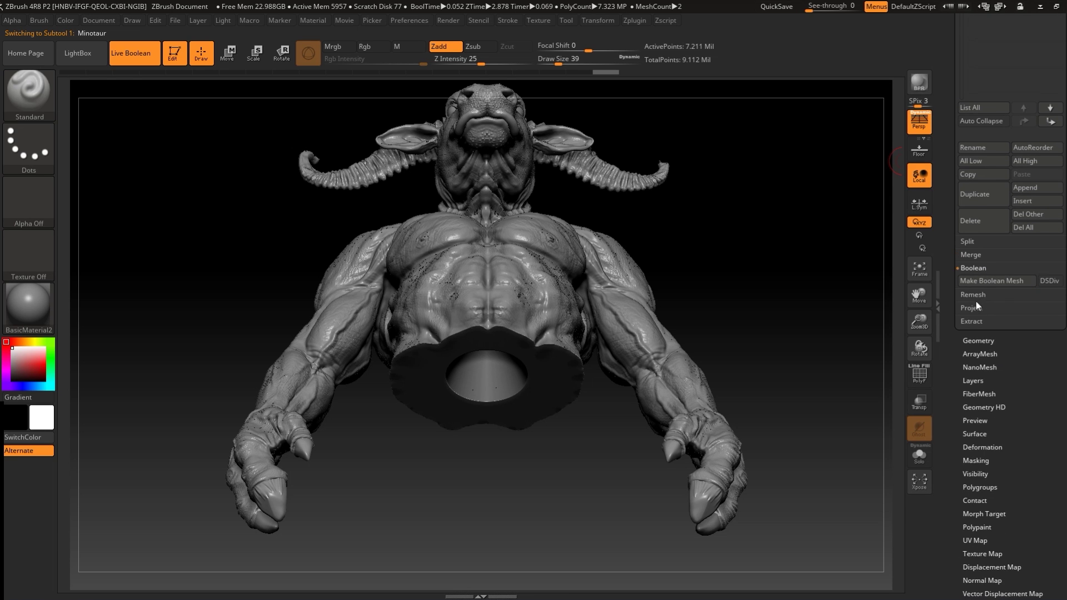
{"action": "left_click", "coordinate": [986, 282]}
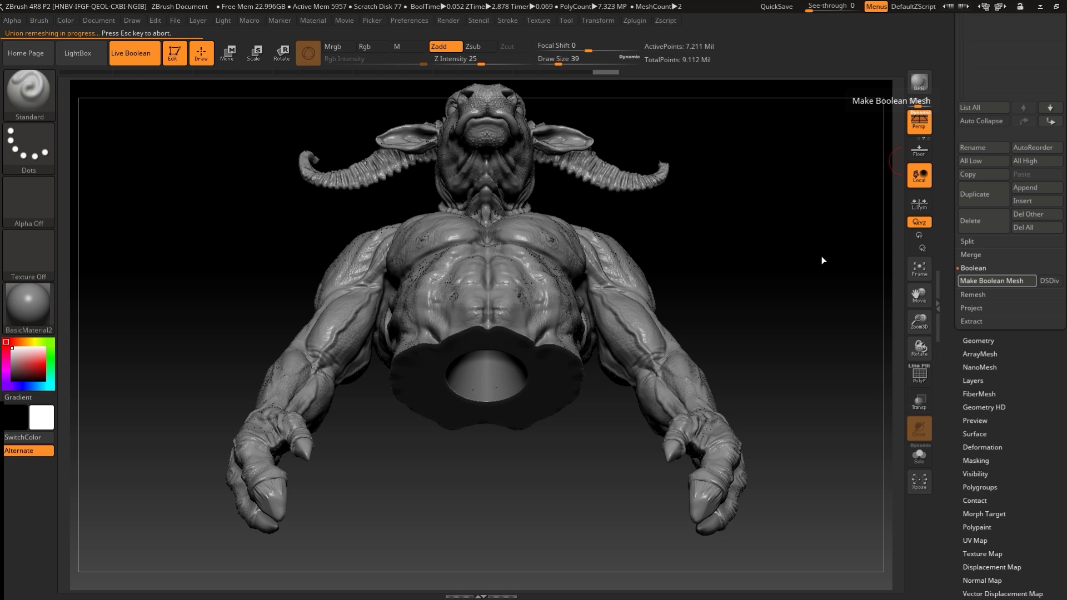
Open the generated UMesh torso as the active tool and inspect its waist socket and polygroups
{"action": "left_click_drag", "start_coordinate": [1039, 108], "coordinate": [1039, 478]}
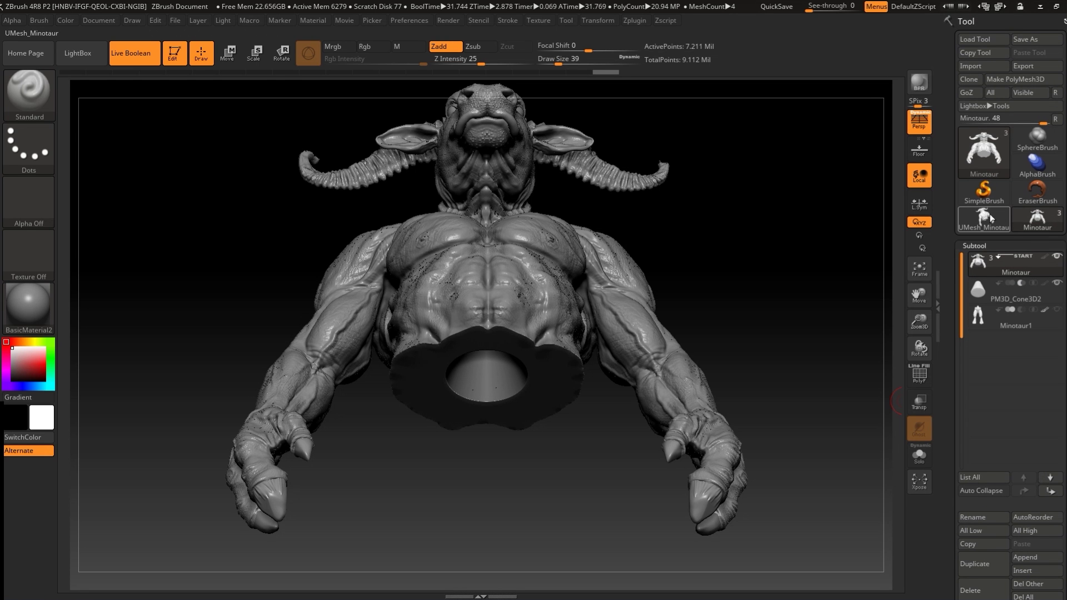
{"action": "left_click", "coordinate": [983, 218]}
{"action": "mouse_move", "coordinate": [776, 390]}
{"action": "left_mouse_down"}
{"action": "mouse_move", "coordinate": [797, 402]}
{"action": "mouse_move", "coordinate": [795, 420]}
{"action": "mouse_move", "coordinate": [799, 357]}
{"action": "mouse_move", "coordinate": [800, 373]}
{"action": "mouse_move", "coordinate": [746, 408]}
{"action": "mouse_move", "coordinate": [764, 406]}
{"action": "left_mouse_up"}
{"action": "left_click", "coordinate": [925, 372]}
{"action": "left_click", "coordinate": [924, 375]}
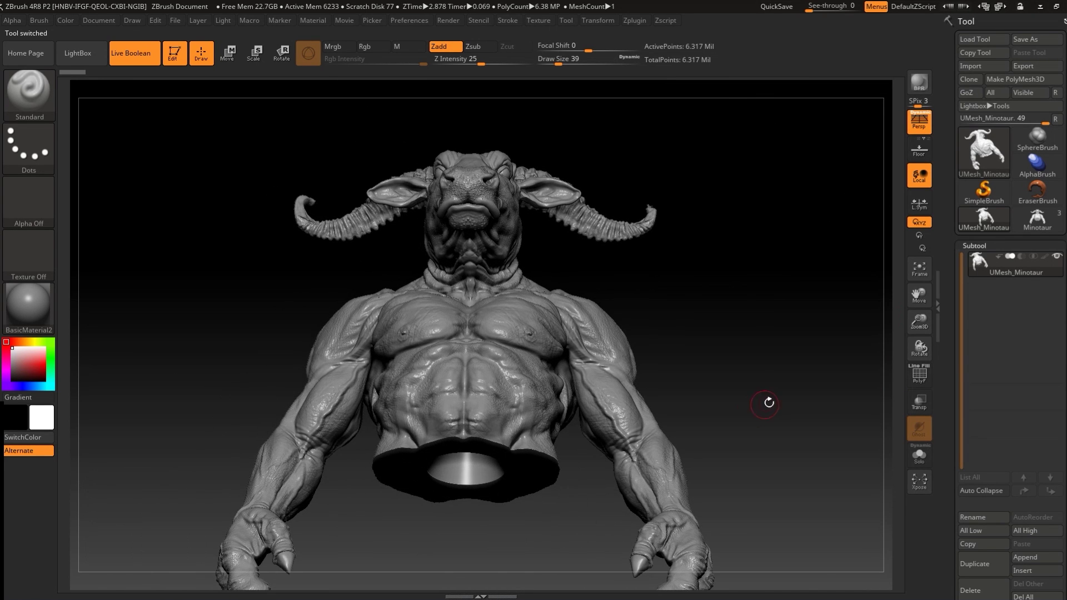
Return to the original minotaur tool and delete its upper body and subtractive cone subtools
{"action": "left_click", "coordinate": [1029, 223]}
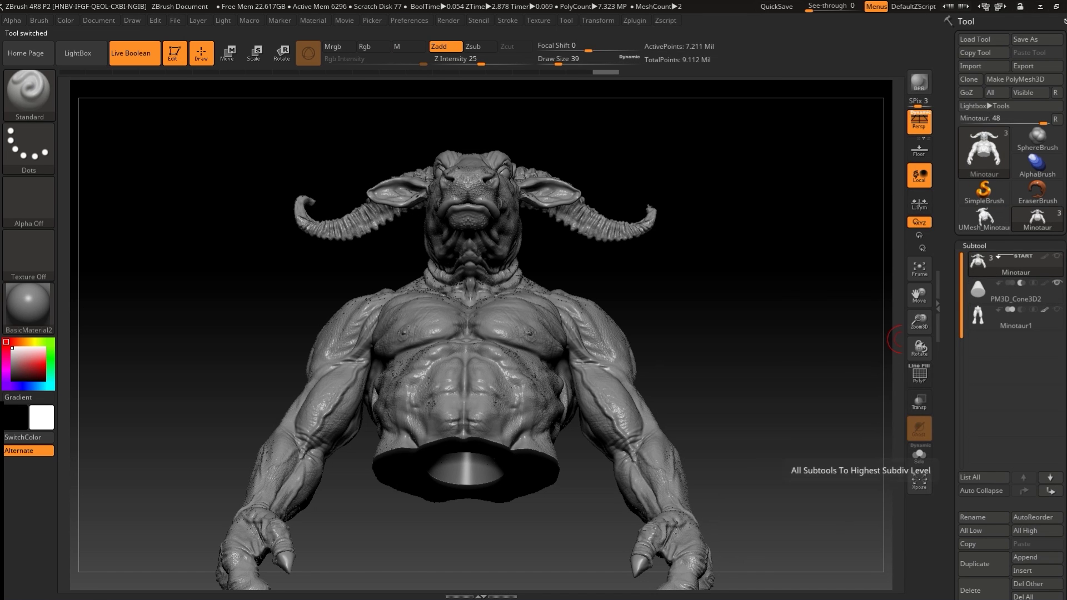
{"action": "scroll", "coordinate": [1016, 535], "scroll_direction": "down", "scroll_amount": 2}
{"action": "left_click", "coordinate": [981, 538]}
{"action": "left_click", "coordinate": [884, 561]}
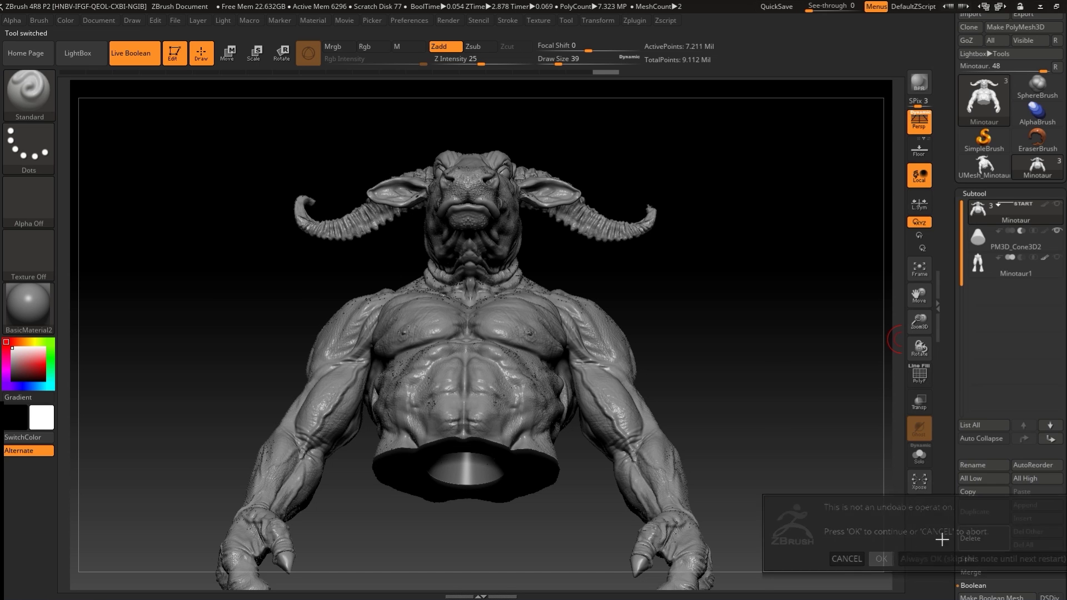
{"action": "left_click", "coordinate": [976, 538]}
{"action": "left_click", "coordinate": [881, 558]}
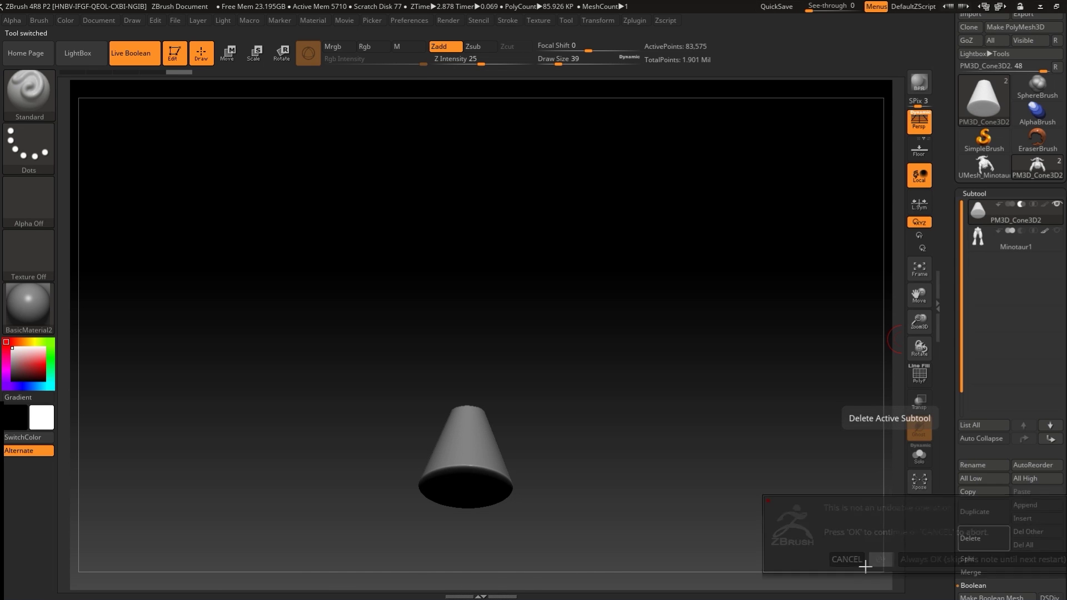
Append the UMesh torso to the legs tool as a subtool and bring the assembled figure into view
{"action": "left_click", "coordinate": [1032, 504]}
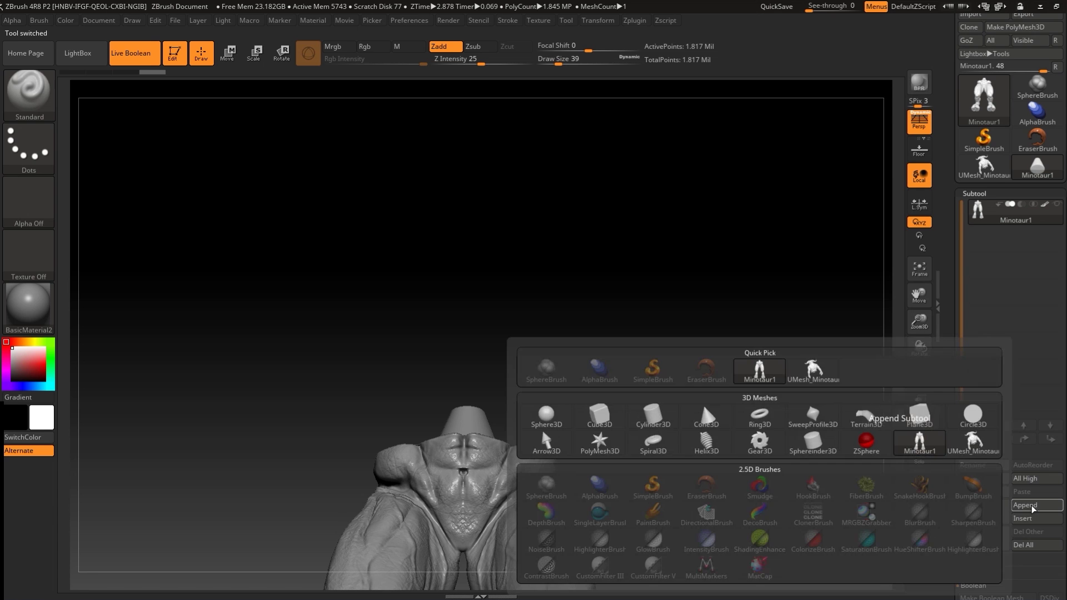
{"action": "left_click", "coordinate": [818, 376]}
{"action": "left_click_drag", "start_coordinate": [752, 495], "coordinate": [890, 309], "text": "alt"}
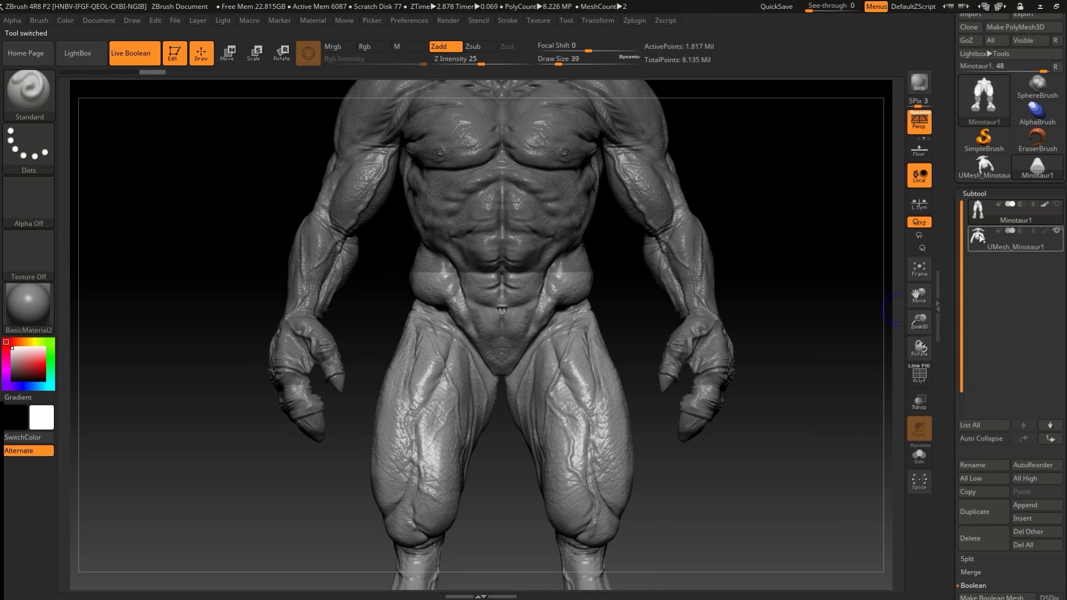
Hide the appended torso and inspect the legs with their cone peg from several angles
{"action": "left_click", "coordinate": [980, 238]}
{"action": "left_click_drag", "start_coordinate": [822, 299], "coordinate": [840, 233]}
{"action": "left_click", "coordinate": [1056, 231]}
{"action": "left_click_drag", "start_coordinate": [769, 395], "coordinate": [662, 451]}
{"action": "left_click_drag", "start_coordinate": [779, 346], "coordinate": [906, 366]}
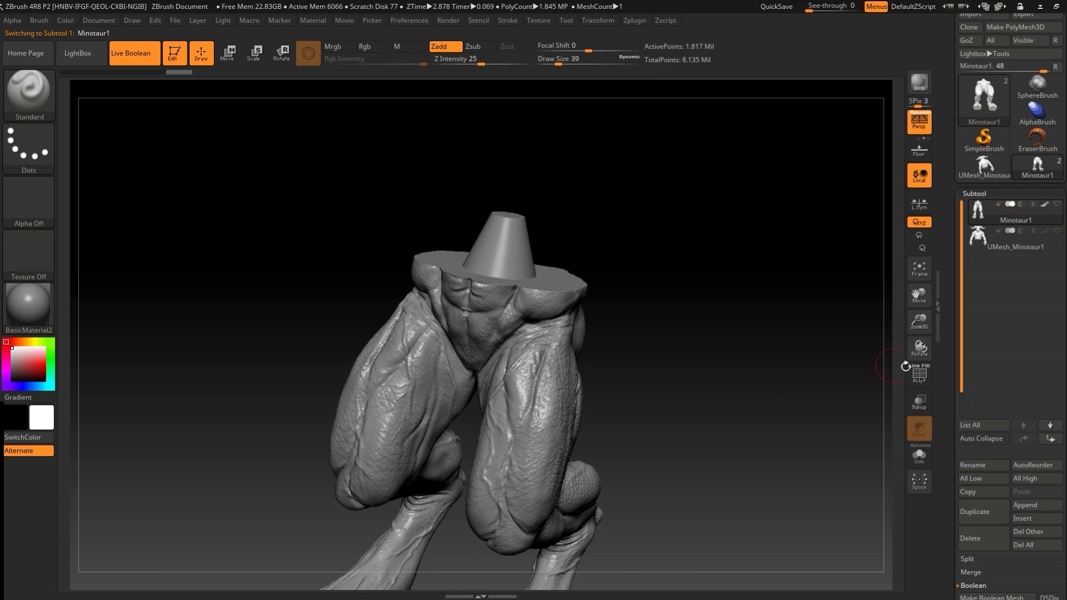
{"action": "left_click", "coordinate": [918, 402]}
{"action": "left_click", "coordinate": [920, 403]}
Isolate the thigh section of the legs to examine the inside of the mesh, and restore full visibility
{"action": "mouse_move", "coordinate": [724, 408]}
{"action": "left_mouse_down"}
{"action": "mouse_move", "coordinate": [743, 408]}
{"action": "mouse_move", "coordinate": [688, 402]}
{"action": "left_mouse_up"}
{"action": "left_click_drag", "start_coordinate": [749, 445], "coordinate": [371, 315], "text": "ctrl+shift"}
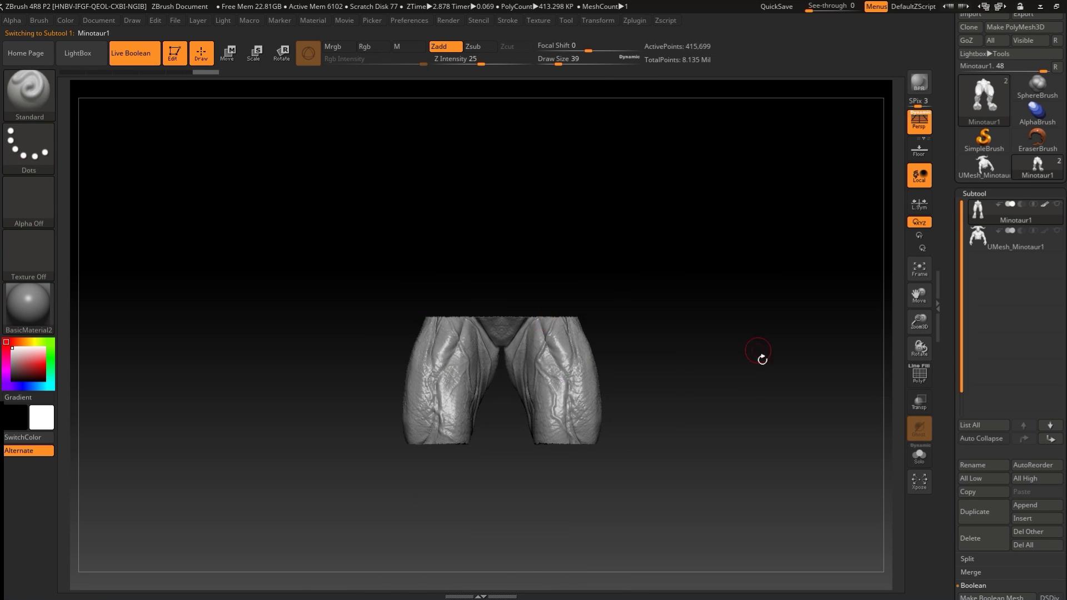
{"action": "left_click_drag", "start_coordinate": [719, 361], "coordinate": [792, 383]}
{"action": "left_click_drag", "start_coordinate": [753, 448], "coordinate": [684, 255]}
{"action": "left_click_drag", "start_coordinate": [630, 320], "coordinate": [512, 335]}
{"action": "left_click_drag", "start_coordinate": [274, 475], "coordinate": [768, 354], "text": "alt"}
{"action": "mouse_move", "coordinate": [292, 176]}
{"action": "left_mouse_down", "text": "ctrl+shift"}
{"action": "mouse_move", "coordinate": [463, 425]}
{"action": "mouse_move", "coordinate": [627, 536]}
{"action": "left_mouse_up", "text": "ctrl+shift"}
{"action": "mouse_move", "coordinate": [770, 332]}
{"action": "left_mouse_down", "text": "alt"}
{"action": "mouse_move", "coordinate": [776, 486]}
{"action": "mouse_move", "coordinate": [759, 500]}
{"action": "mouse_move", "coordinate": [783, 353]}
{"action": "left_mouse_up", "text": "alt"}
DynaMesh the legs and cone peg together at a resolution of 1280
{"action": "scroll", "coordinate": [1063, 439], "scroll_direction": "down", "scroll_amount": 6}
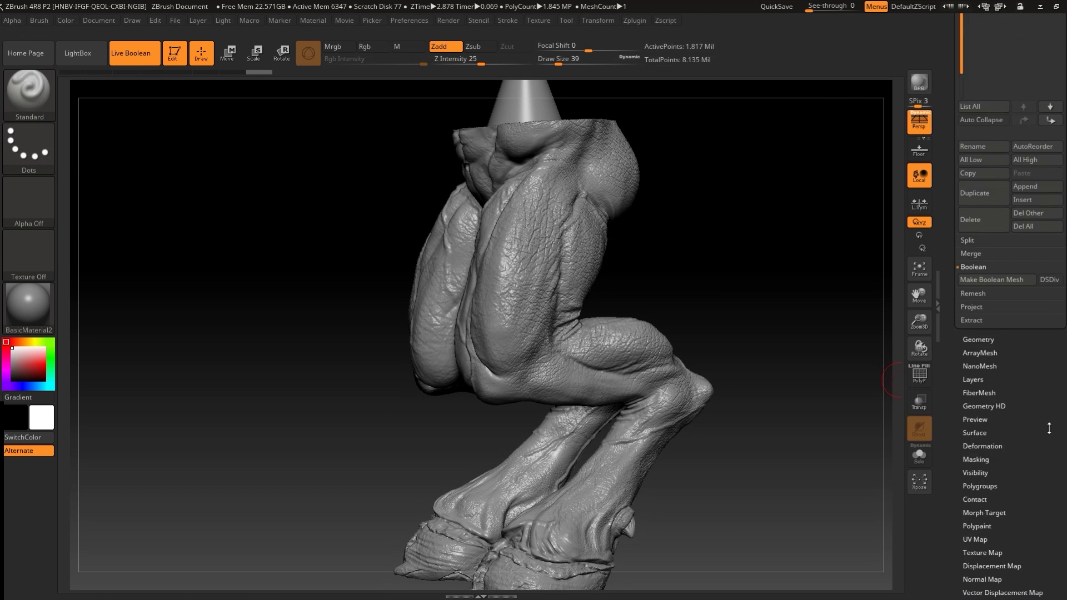
{"action": "left_click", "coordinate": [987, 338]}
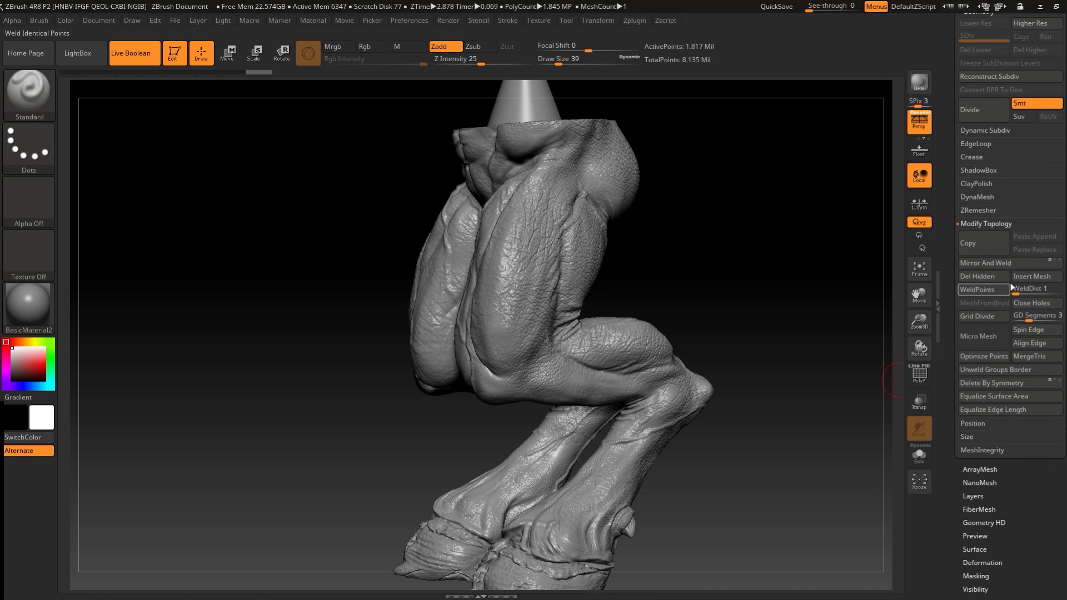
{"action": "left_click", "coordinate": [978, 196]}
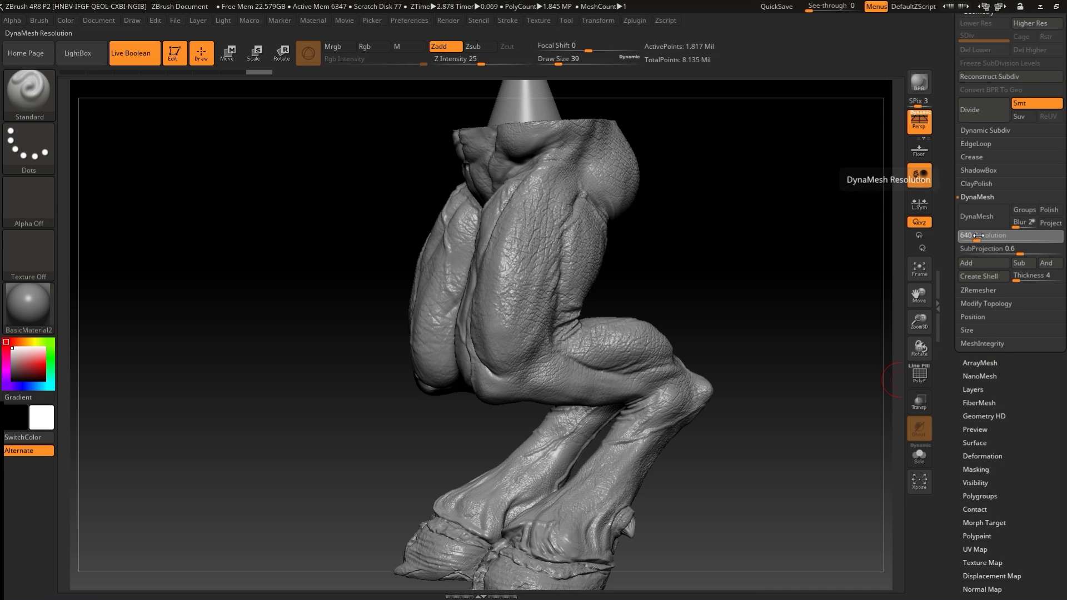
{"action": "left_click_drag", "start_coordinate": [991, 237], "coordinate": [993, 236]}
{"action": "left_click_drag", "start_coordinate": [795, 209], "coordinate": [781, 322], "text": "alt"}
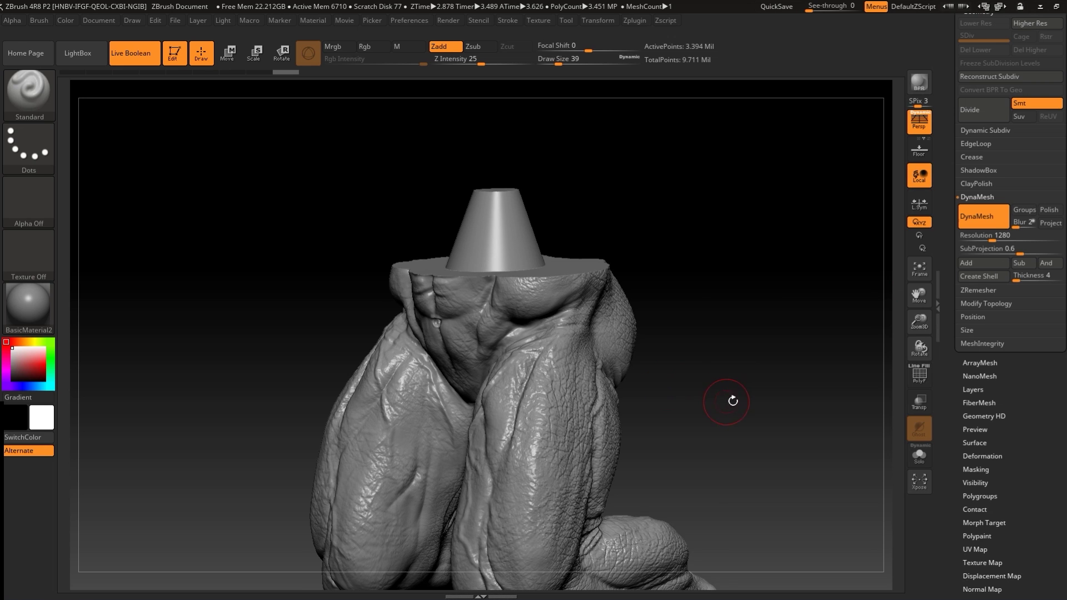
Isolate the waist and peg region to check how the cone is fused with the legs, and unhide the whole mesh
{"action": "mouse_move", "coordinate": [757, 417]}
{"action": "left_mouse_down", "text": "alt"}
{"action": "mouse_move", "coordinate": [741, 386]}
{"action": "mouse_move", "coordinate": [706, 398]}
{"action": "left_mouse_up", "text": "alt"}
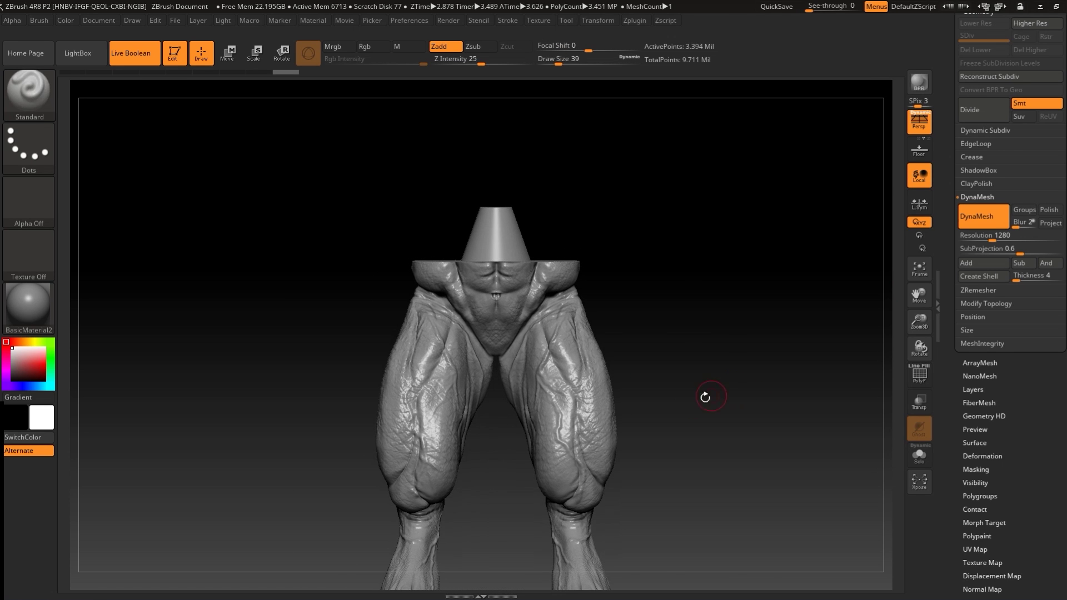
{"action": "left_click_drag", "start_coordinate": [319, 133], "coordinate": [720, 310], "text": "ctrl+shift"}
{"action": "left_click_drag", "start_coordinate": [776, 386], "coordinate": [846, 349]}
{"action": "left_click", "coordinate": [846, 349], "text": "ctrl+shift"}
Make both the legs and torso subtools visible and frame the complete minotaur
{"action": "left_click_drag", "start_coordinate": [1027, 399], "coordinate": [1027, 585]}
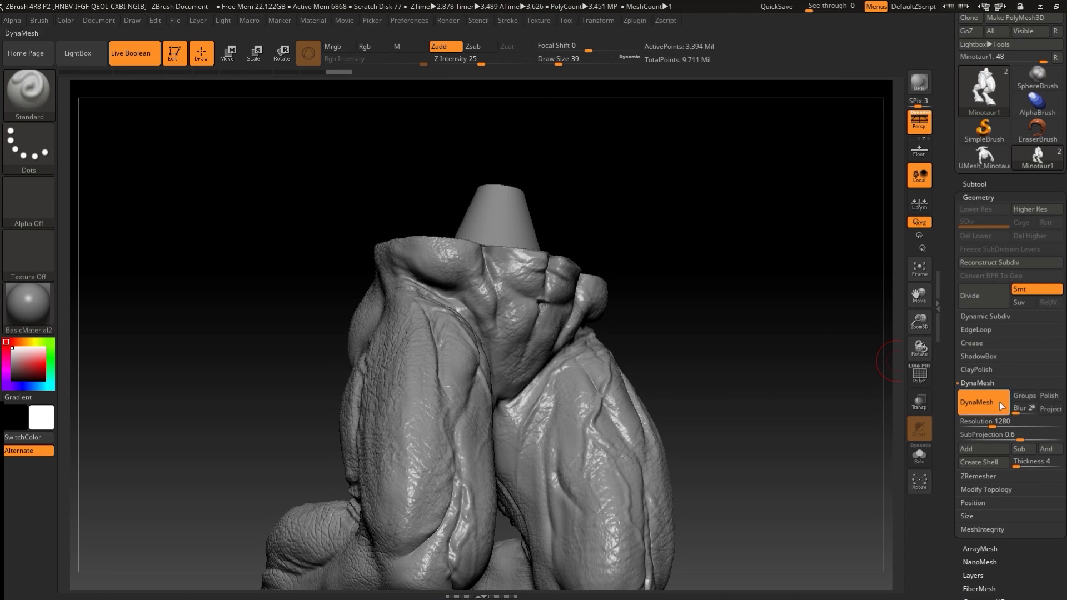
{"action": "left_click", "coordinate": [975, 184]}
{"action": "left_click", "coordinate": [1059, 203]}
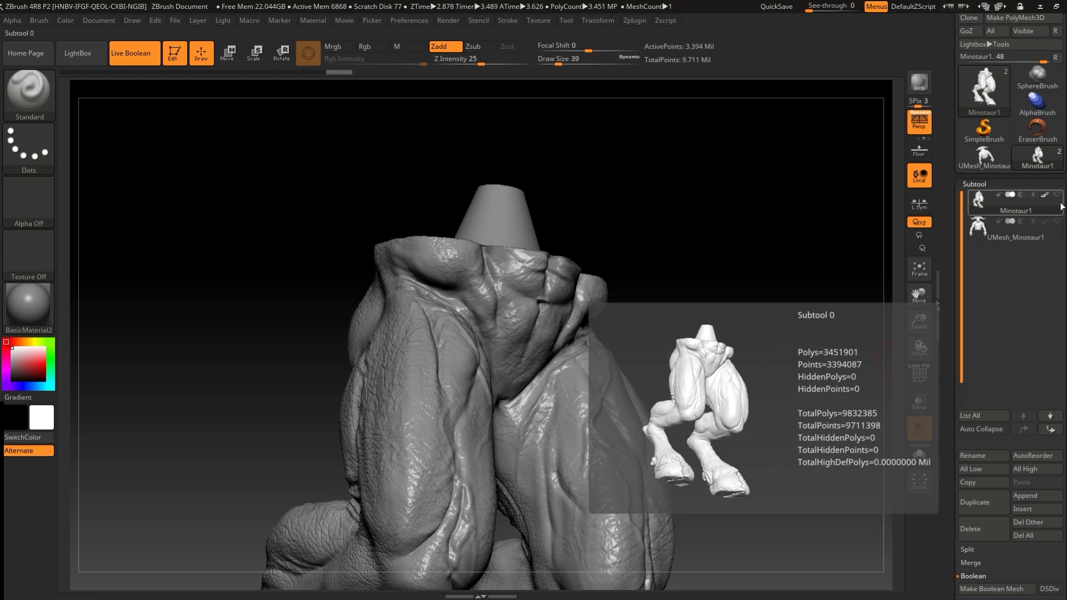
{"action": "left_click", "coordinate": [1059, 223]}
{"action": "mouse_move", "coordinate": [796, 373]}
{"action": "left_mouse_down", "text": "alt"}
{"action": "mouse_move", "coordinate": [765, 298]}
{"action": "mouse_move", "coordinate": [891, 266]}
{"action": "left_mouse_up", "text": "alt"}
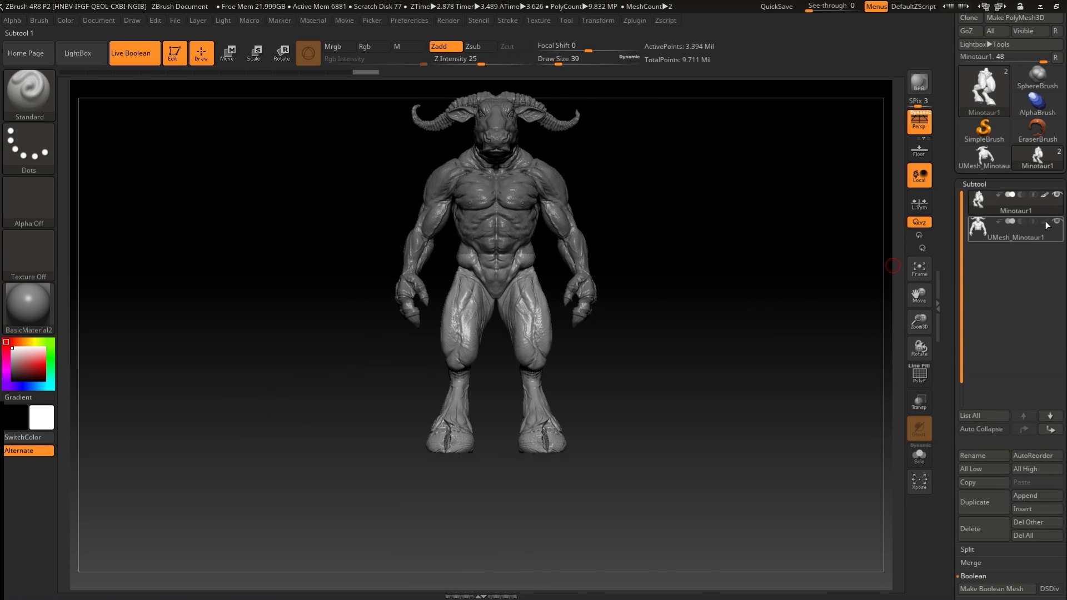
Examine the assembled minotaur's waist seam with the polygroup wireframe on, switch it off, and view the full figure
{"action": "mouse_move", "coordinate": [822, 297]}
{"action": "left_mouse_down"}
{"action": "mouse_move", "coordinate": [786, 300]}
{"action": "mouse_move", "coordinate": [749, 243]}
{"action": "mouse_move", "coordinate": [777, 341]}
{"action": "left_mouse_up"}
{"action": "left_click", "coordinate": [920, 374]}
{"action": "left_click_drag", "start_coordinate": [757, 245], "coordinate": [735, 470], "text": "alt"}
{"action": "left_click_drag", "start_coordinate": [711, 348], "coordinate": [748, 347]}
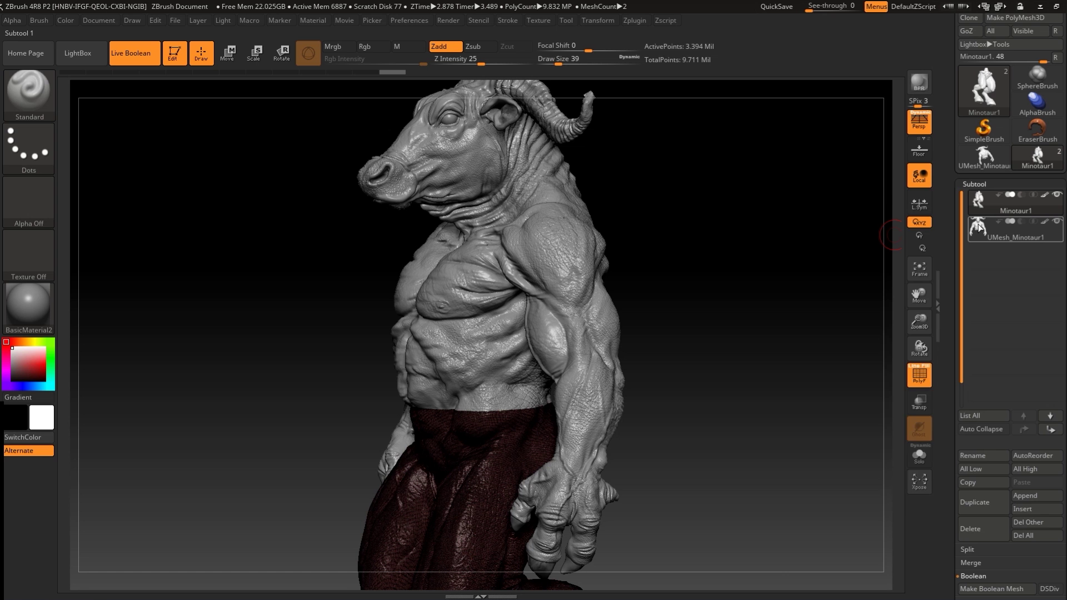
{"action": "mouse_move", "coordinate": [982, 227]}
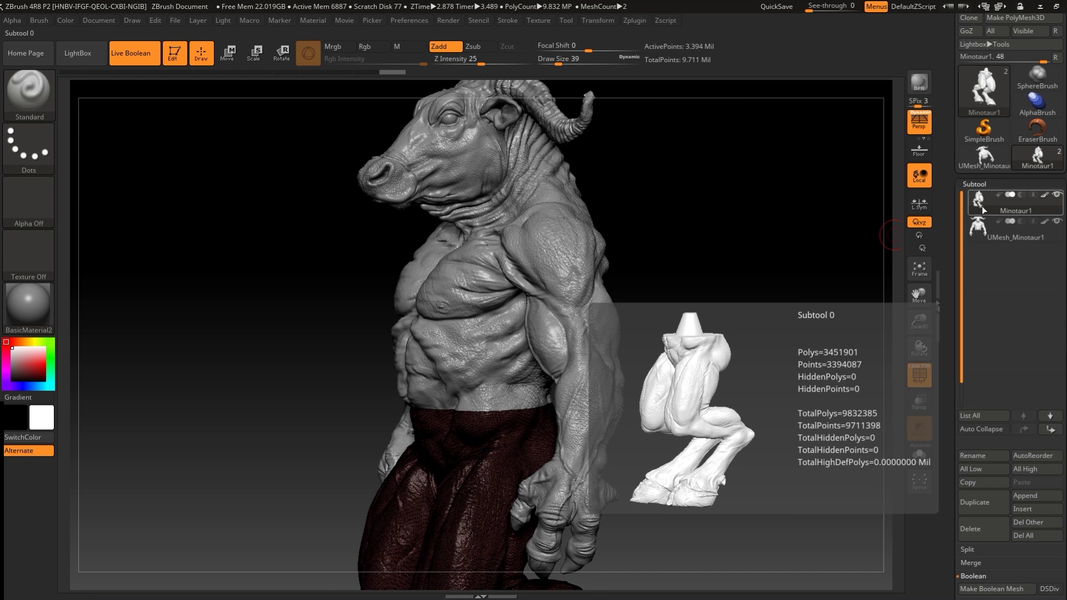
{"action": "left_click_drag", "start_coordinate": [823, 368], "coordinate": [889, 372]}
{"action": "mouse_move", "coordinate": [772, 395]}
{"action": "left_mouse_down", "text": "alt"}
{"action": "mouse_move", "coordinate": [696, 345]}
{"action": "mouse_move", "coordinate": [706, 386]}
{"action": "mouse_move", "coordinate": [779, 345]}
{"action": "left_mouse_up", "text": "alt"}
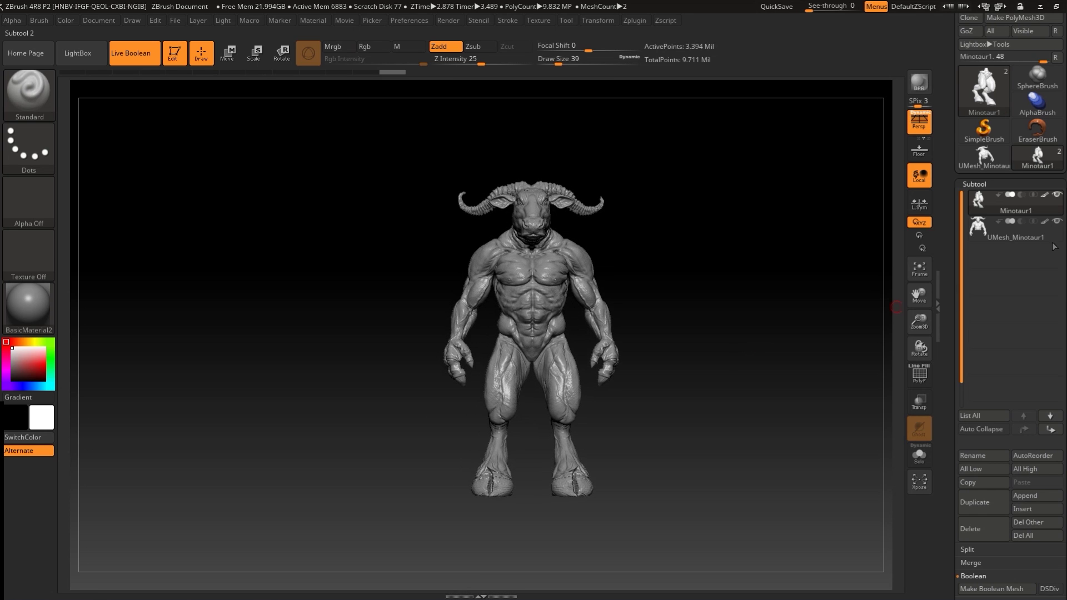
Hide the torso subtool and check the finished peg on top of the legs from different angles
{"action": "left_click", "coordinate": [1059, 221]}
{"action": "left_click_drag", "start_coordinate": [846, 276], "coordinate": [769, 309]}
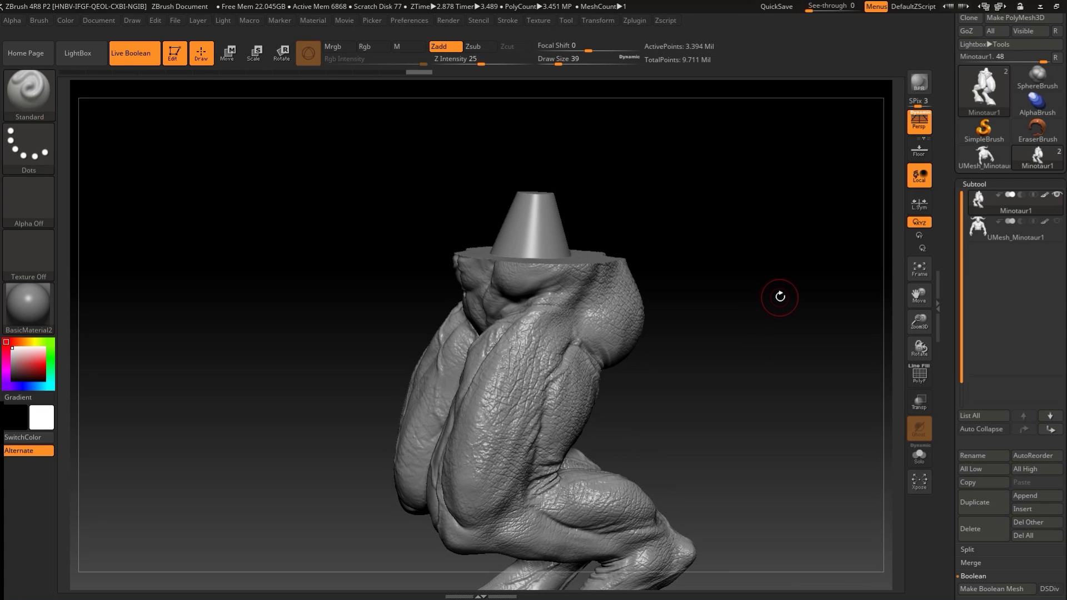
{"action": "left_click_drag", "start_coordinate": [769, 260], "coordinate": [818, 313]}
{"action": "left_click_drag", "start_coordinate": [791, 337], "coordinate": [767, 355]}
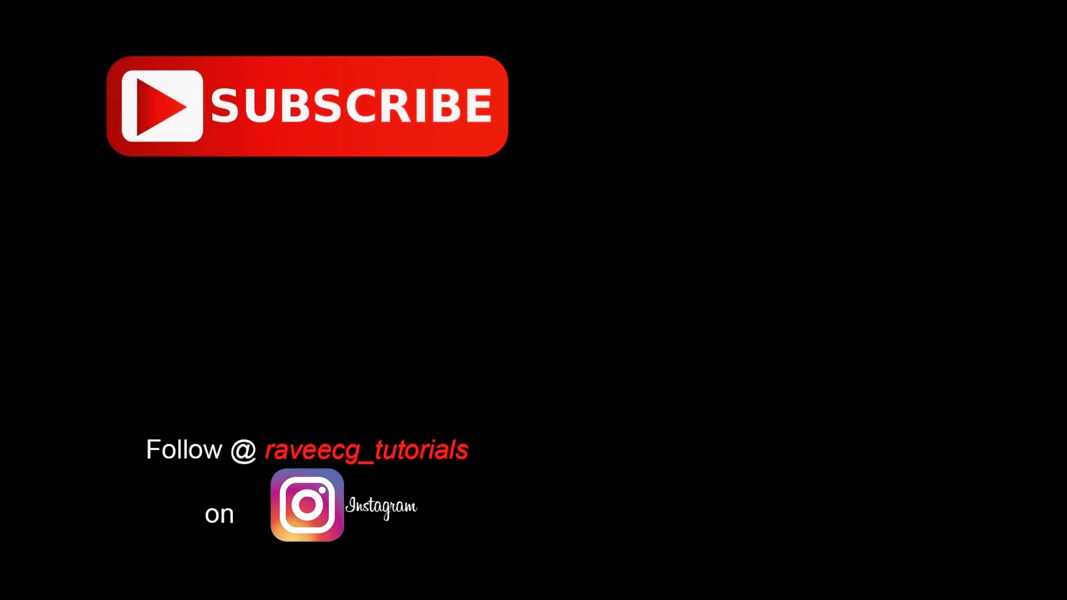